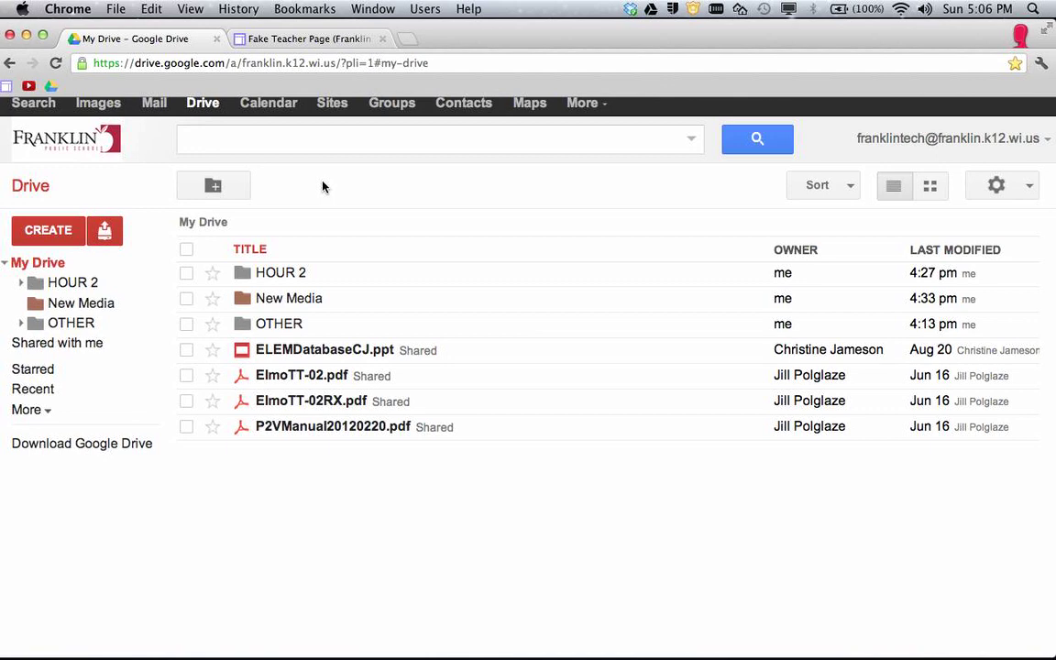
Open the New Media folder to see its seven files, such as New Media Syllabus.
{"action": "left_click", "coordinate": [94, 304]}
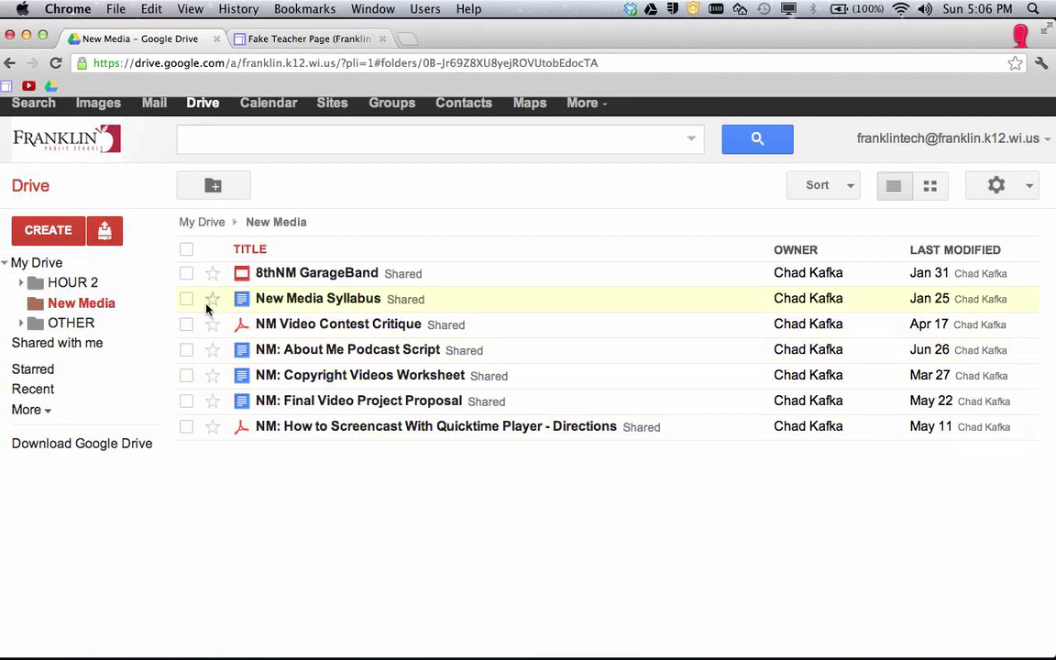
Create a folder named 'Kafka New Media Files' at the top level of My Drive.
{"action": "left_click", "coordinate": [33, 263]}
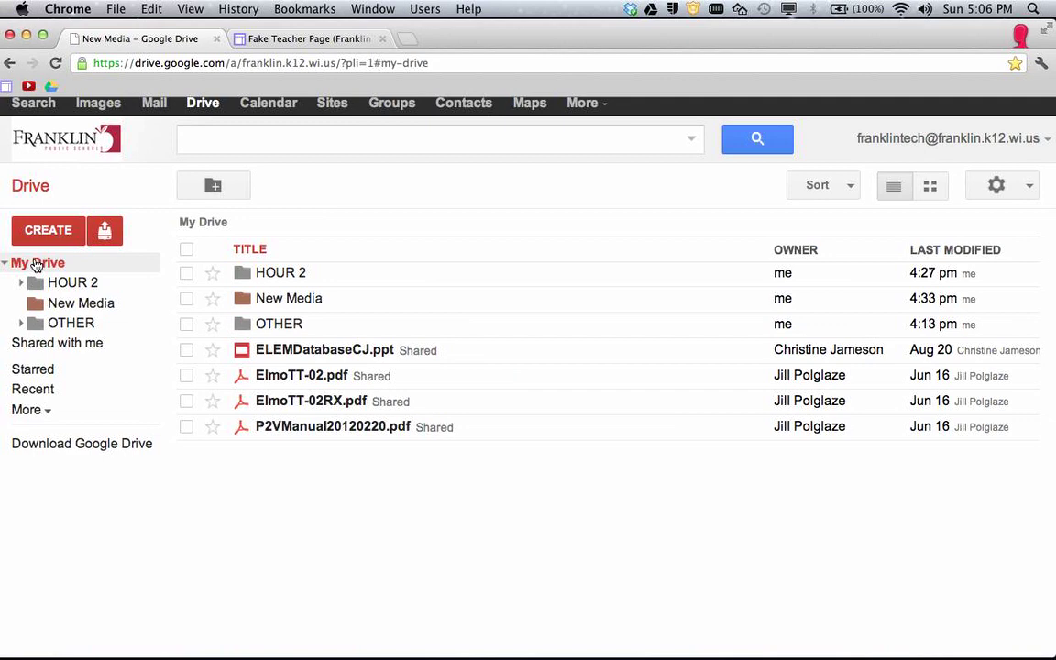
{"action": "left_click", "coordinate": [46, 230]}
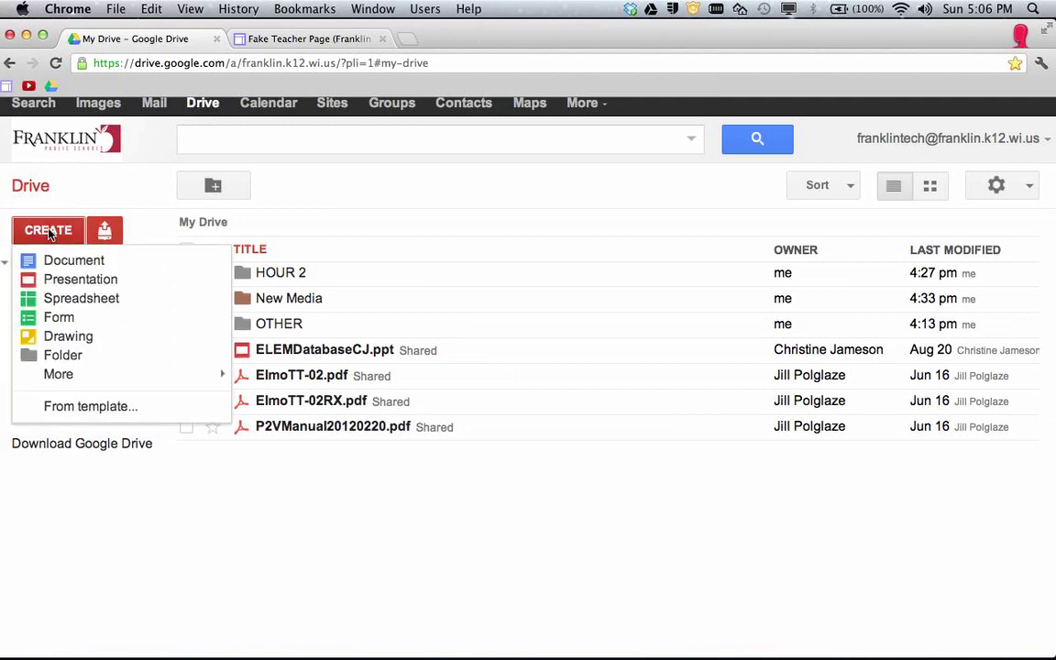
{"action": "left_click", "coordinate": [64, 358]}
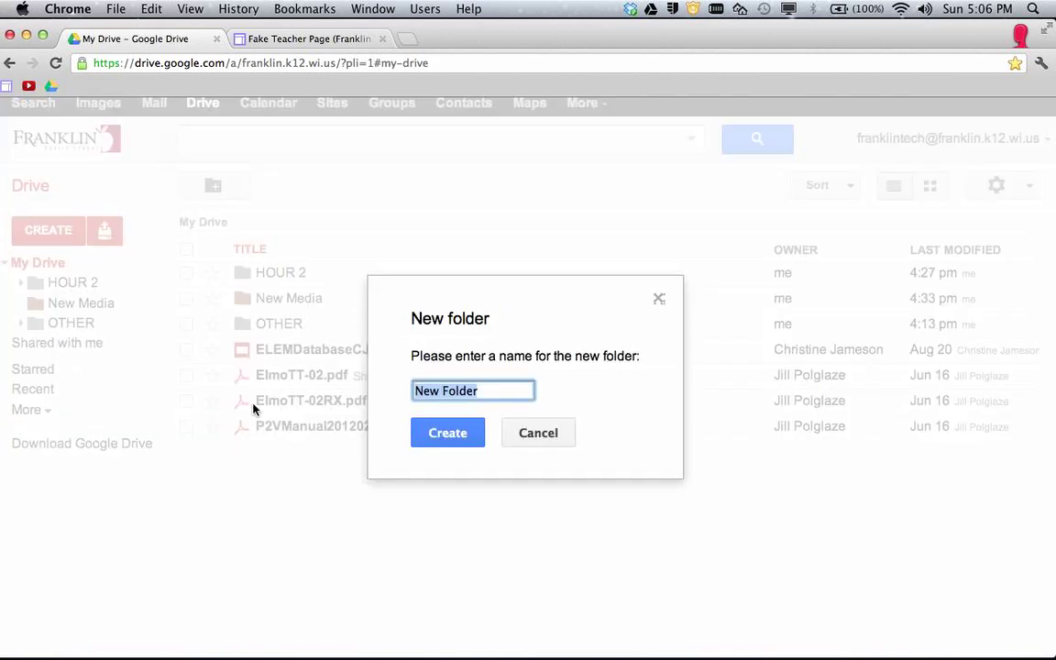
{"action": "type", "text": "Kafka "}
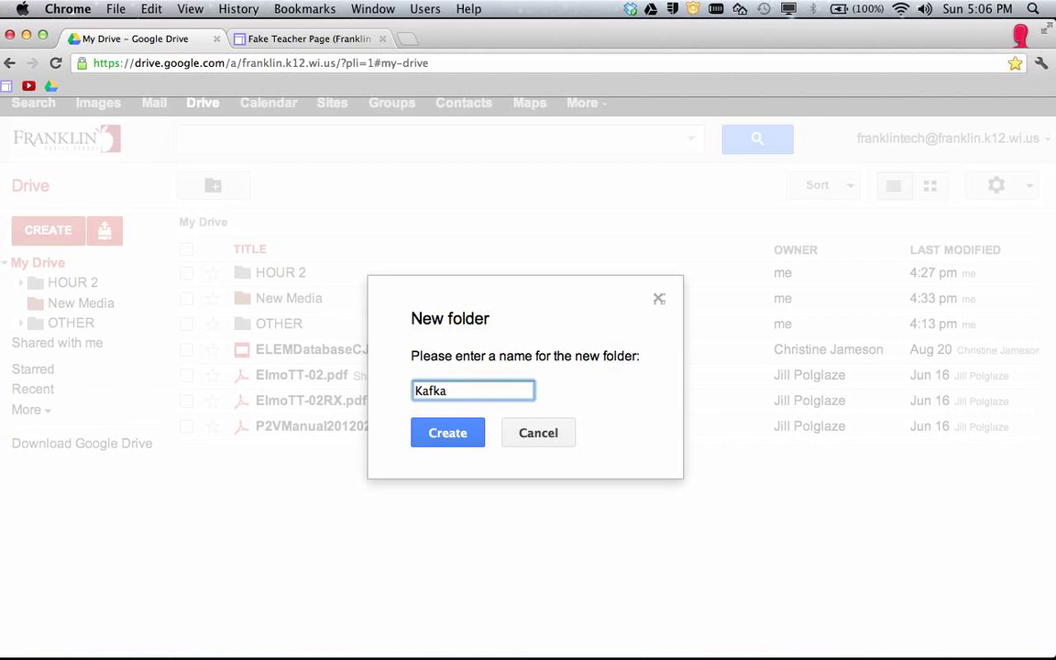
{"action": "type", "text": "New Media Files"}
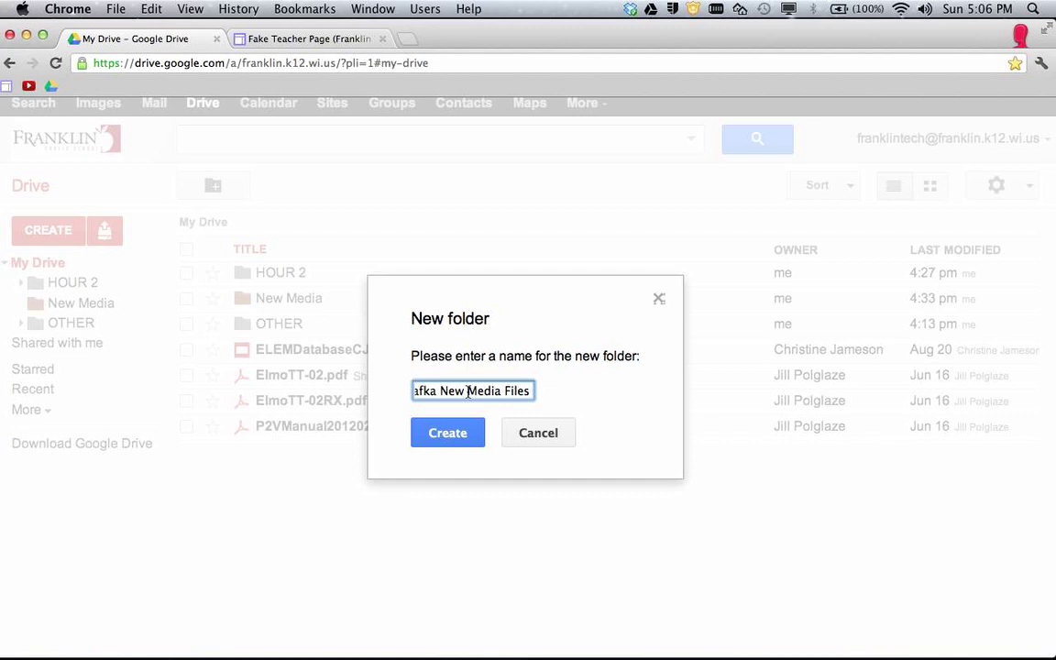
{"action": "left_click", "coordinate": [457, 438]}
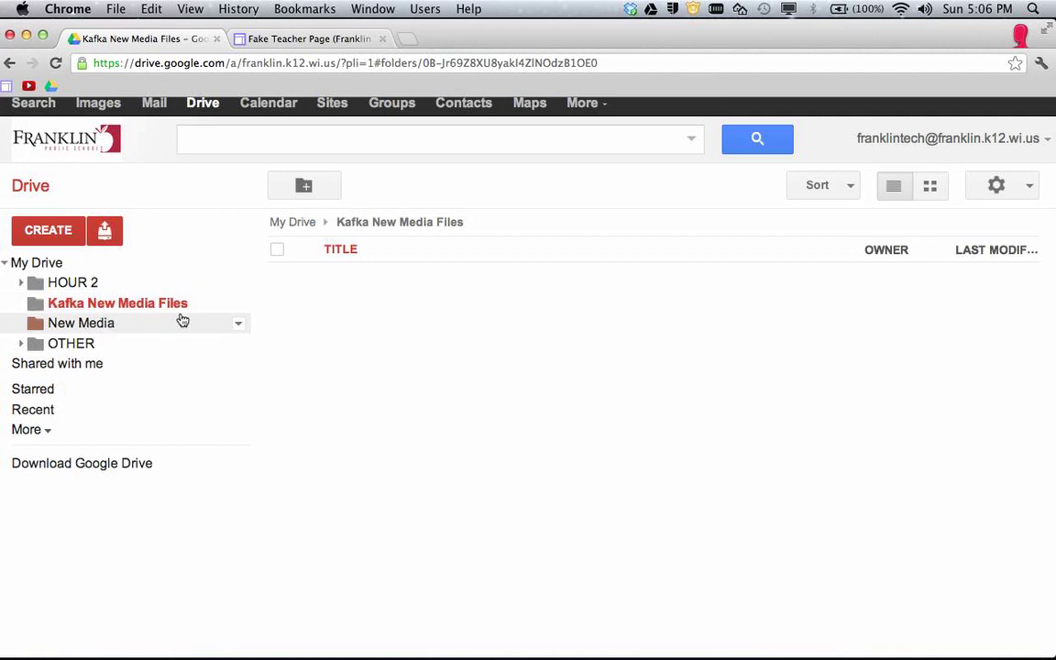
In New Media, select 8thNM GarageBand, NM Video Contest Critique and NM: Final Video Project Proposal.
{"action": "left_click", "coordinate": [104, 328]}
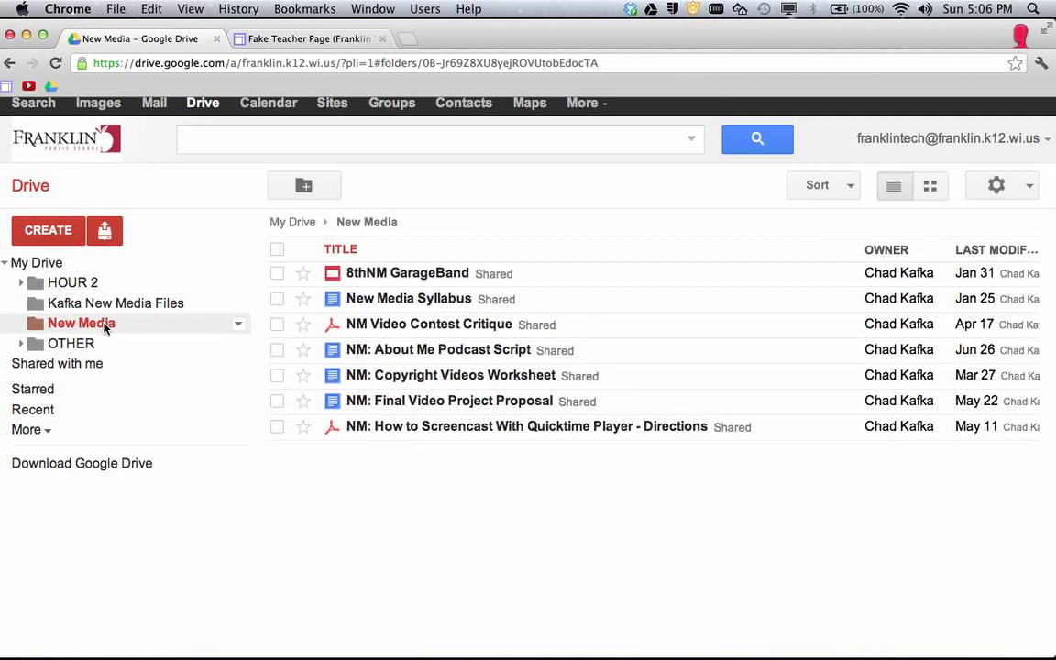
{"action": "left_click", "coordinate": [277, 273]}
{"action": "left_click", "coordinate": [278, 325]}
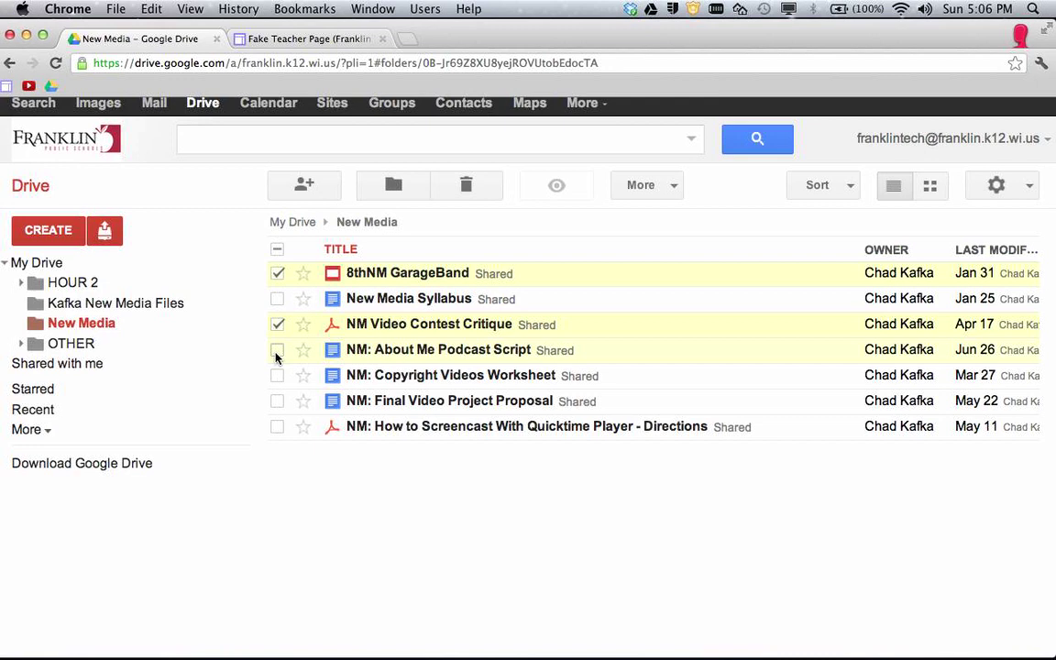
{"action": "left_click", "coordinate": [278, 402]}
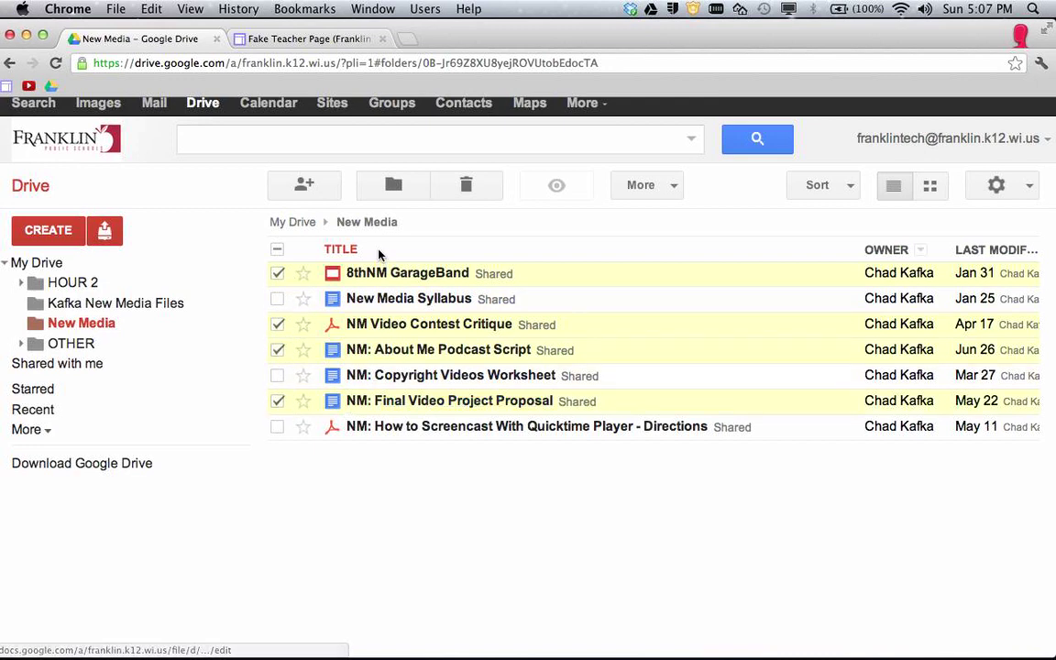
Open the Organize folder chooser and try destinations like OTHER and HOUR 2, keeping New Media checked.
{"action": "left_click", "coordinate": [395, 183]}
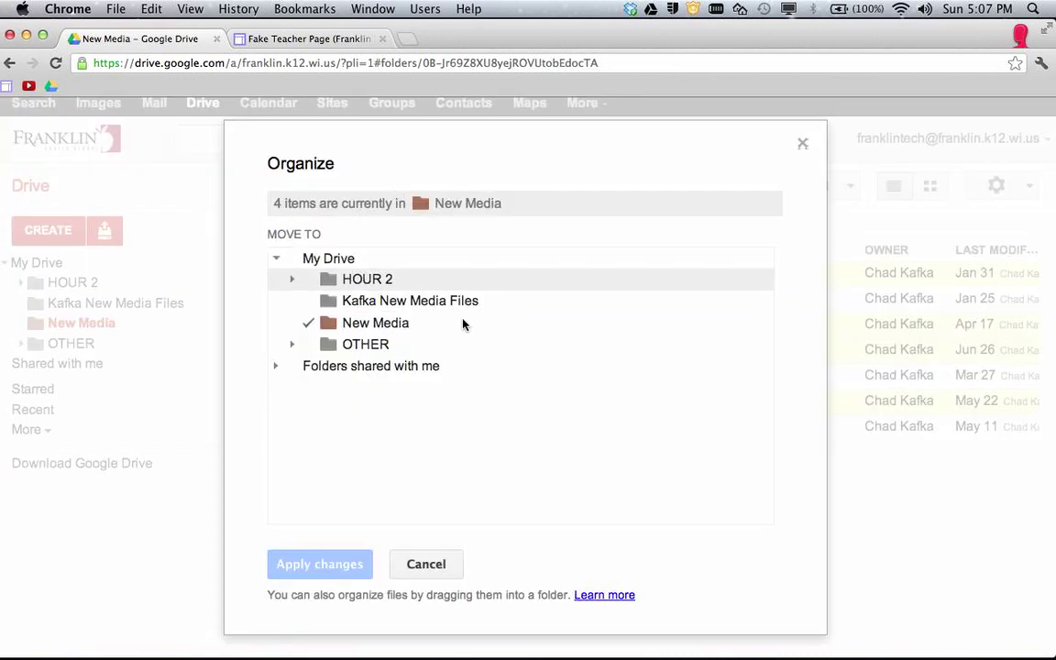
{"action": "left_click", "coordinate": [362, 305]}
{"action": "key", "text": "Up"}
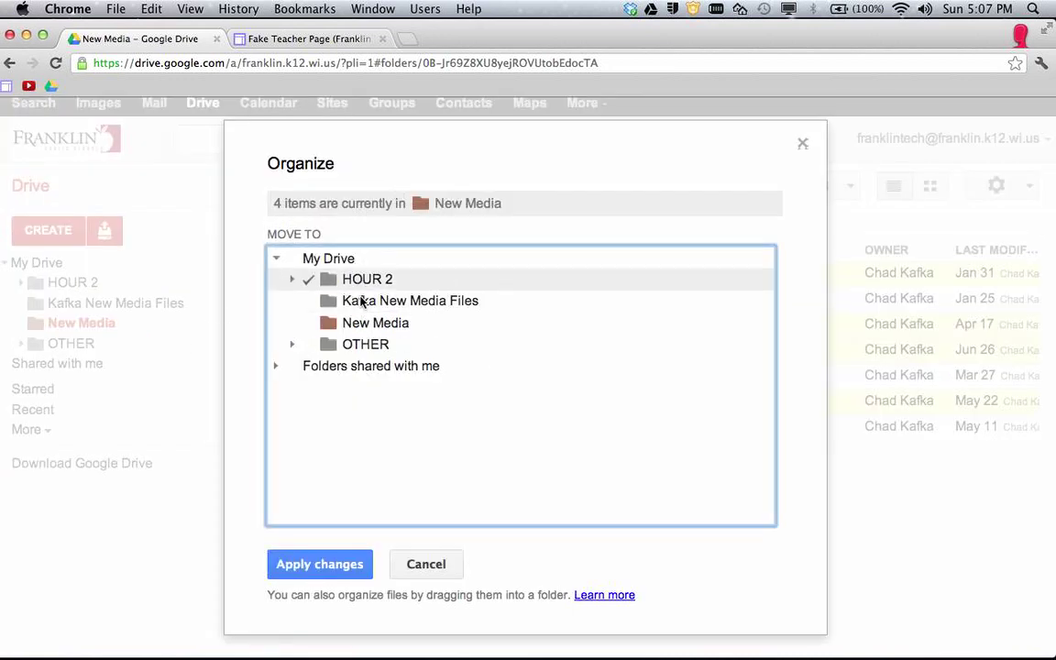
{"action": "key", "text": "Down"}
{"action": "key", "text": "Down"}
{"action": "left_click", "coordinate": [365, 346]}
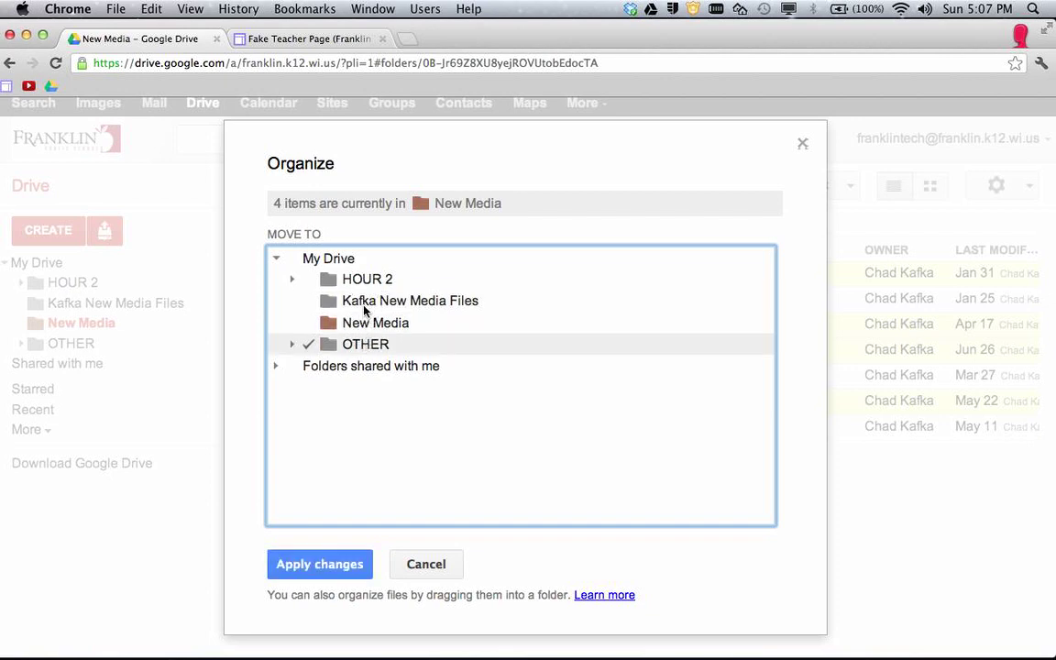
{"action": "left_click", "coordinate": [357, 278]}
{"action": "left_click", "coordinate": [352, 326]}
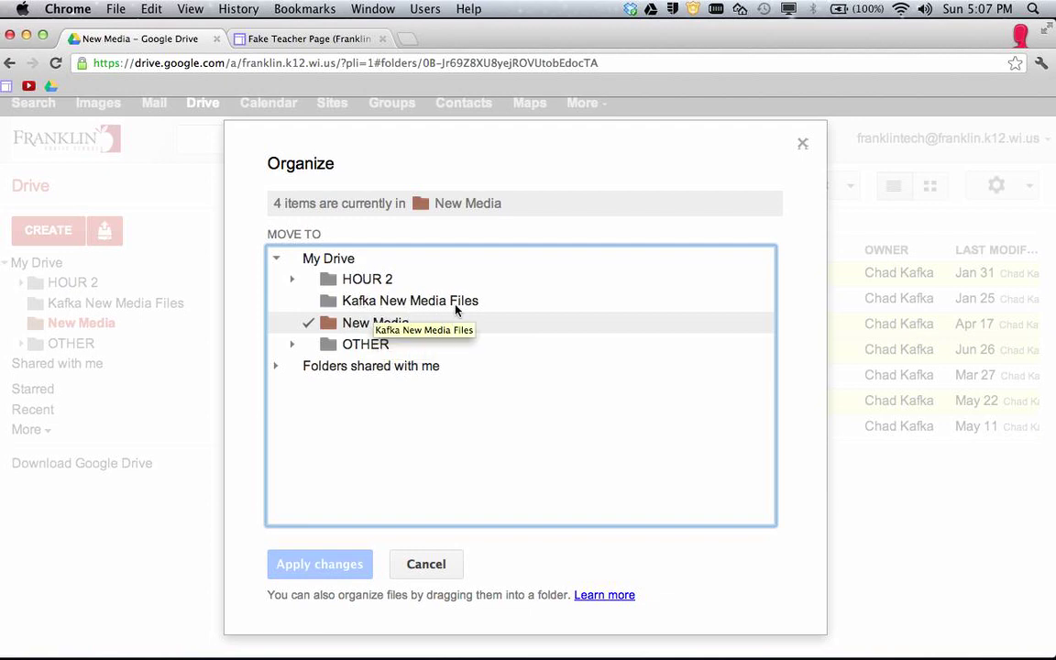
{"action": "left_click", "coordinate": [368, 279]}
{"action": "left_click", "coordinate": [376, 323]}
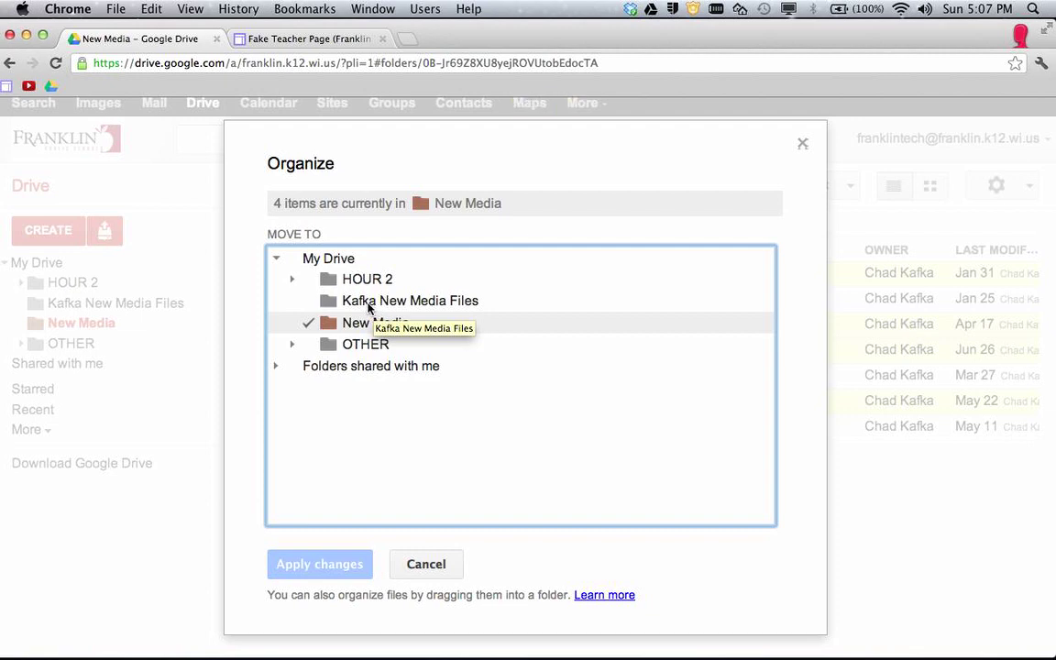
Check Kafka New Media Files alongside New Media, leaving HOUR 2 and OTHER unchecked, and apply.
{"action": "left_click", "coordinate": [368, 308], "text": "super"}
{"action": "left_click", "coordinate": [365, 278], "text": "super"}
{"action": "left_click", "coordinate": [365, 344], "text": "super"}
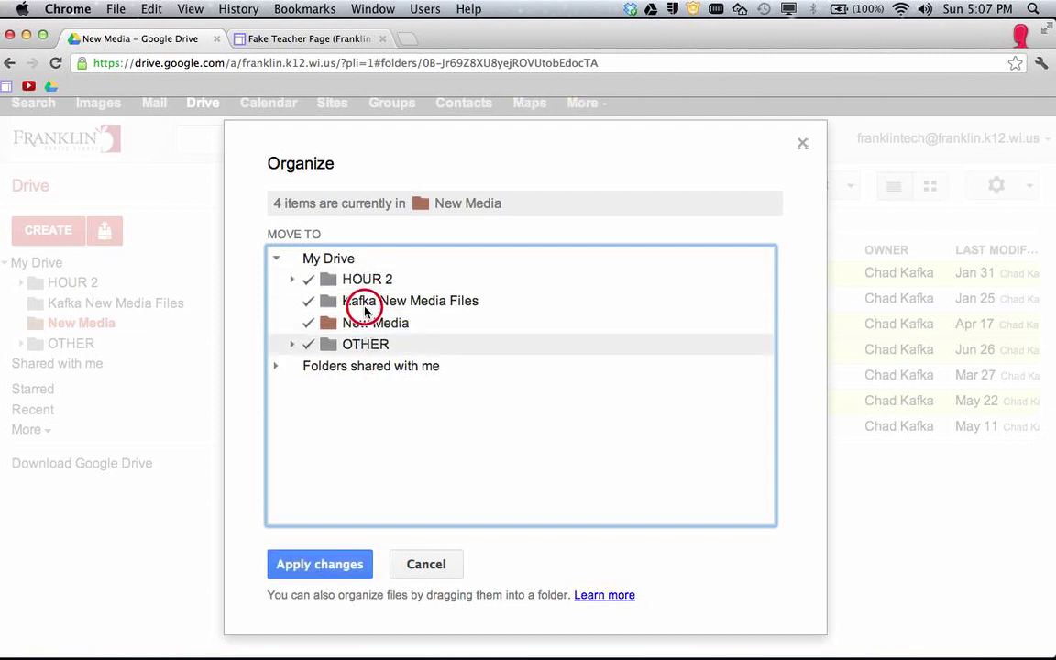
{"action": "left_click", "coordinate": [365, 309], "text": "super"}
{"action": "left_click", "coordinate": [314, 271], "text": "super"}
{"action": "left_click", "coordinate": [362, 312], "text": "super"}
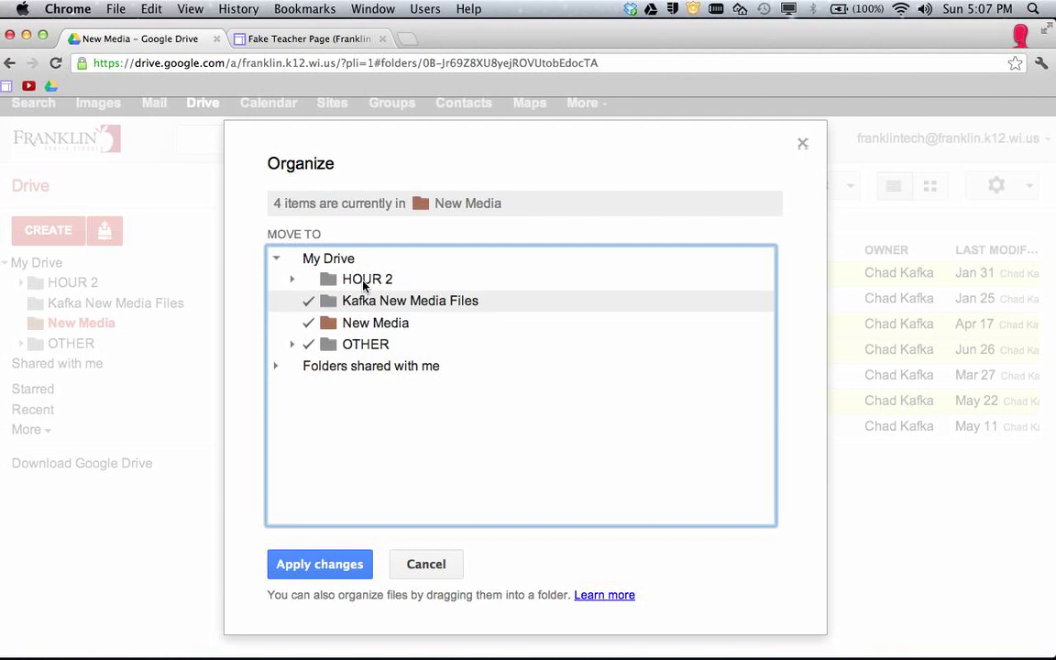
{"action": "left_click", "coordinate": [364, 285], "text": "super"}
{"action": "left_click", "coordinate": [368, 346], "text": "super"}
{"action": "left_click", "coordinate": [361, 283], "text": "super"}
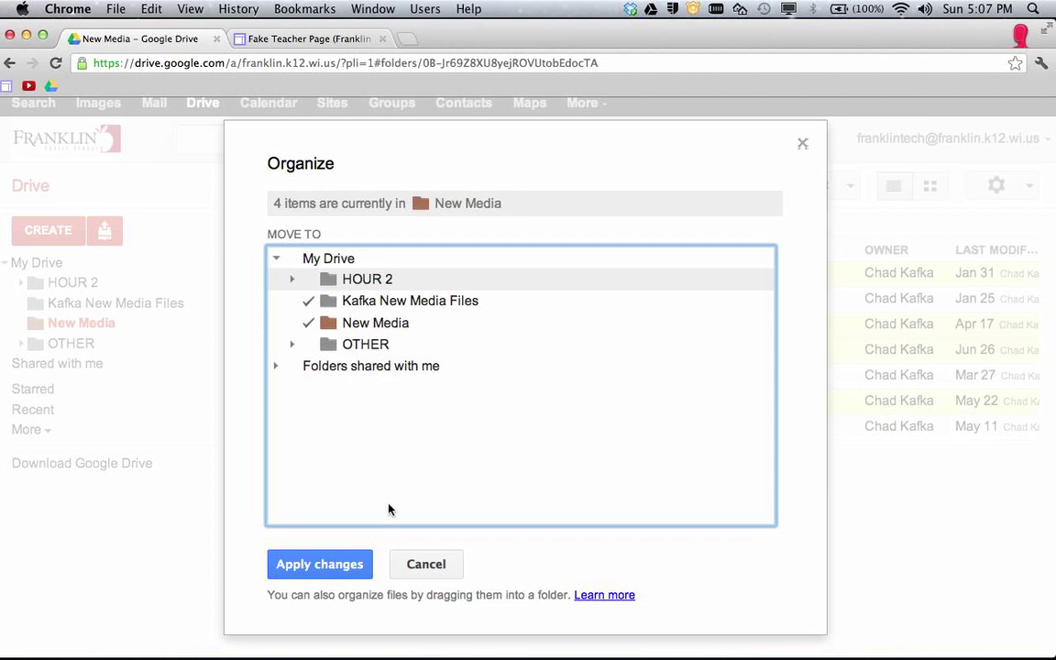
{"action": "left_click", "coordinate": [322, 567]}
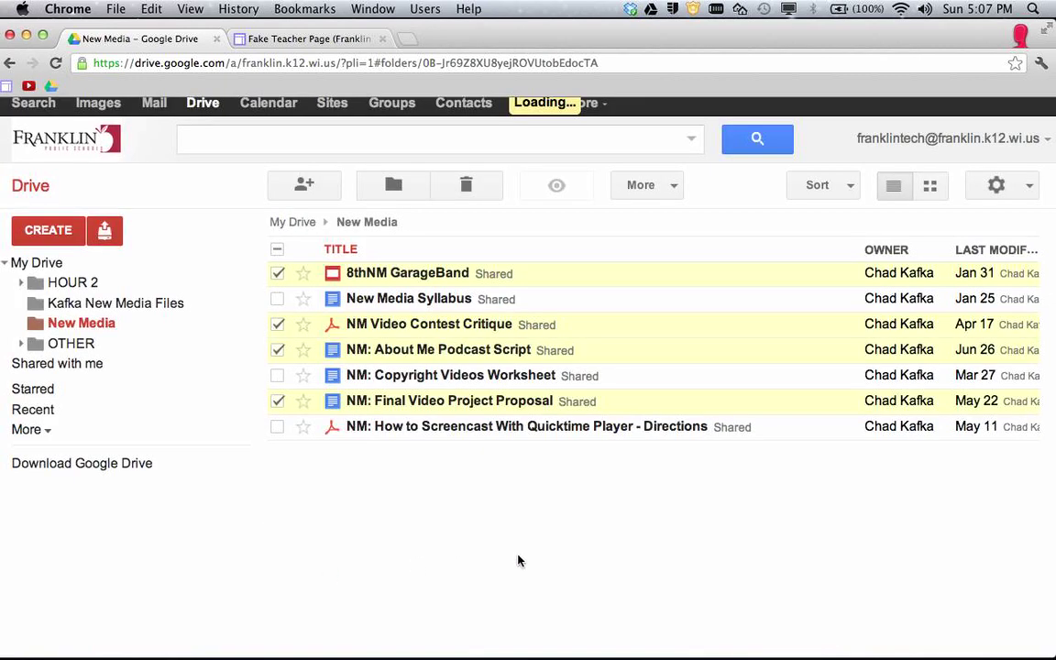
Check that Kafka New Media Files holds the four files, comparing it with New Media.
{"action": "left_click", "coordinate": [104, 305]}
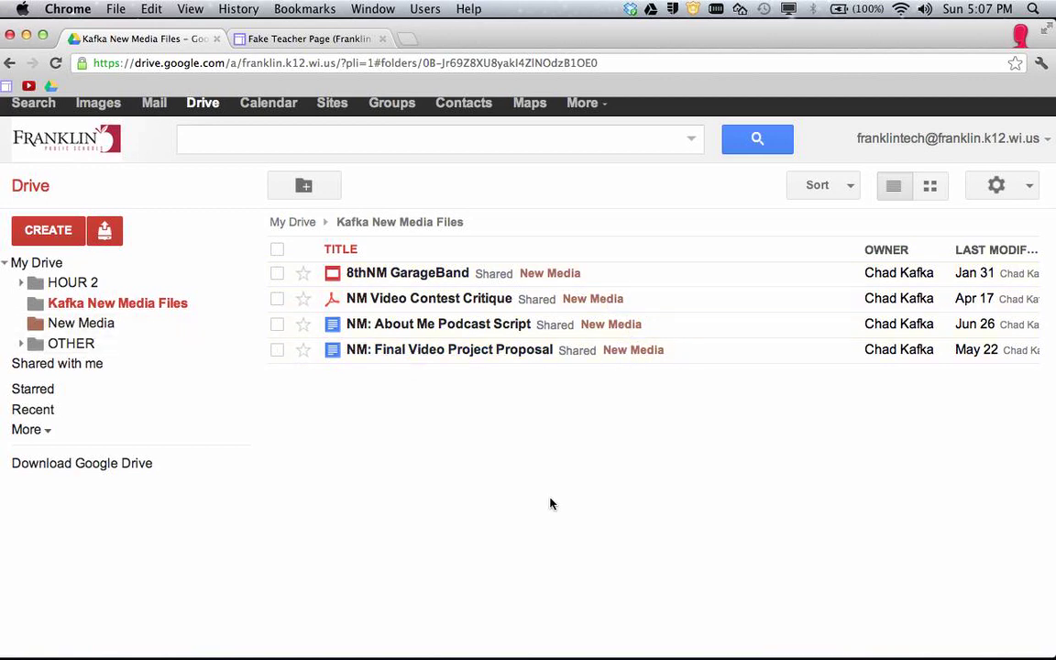
{"action": "left_click", "coordinate": [77, 327]}
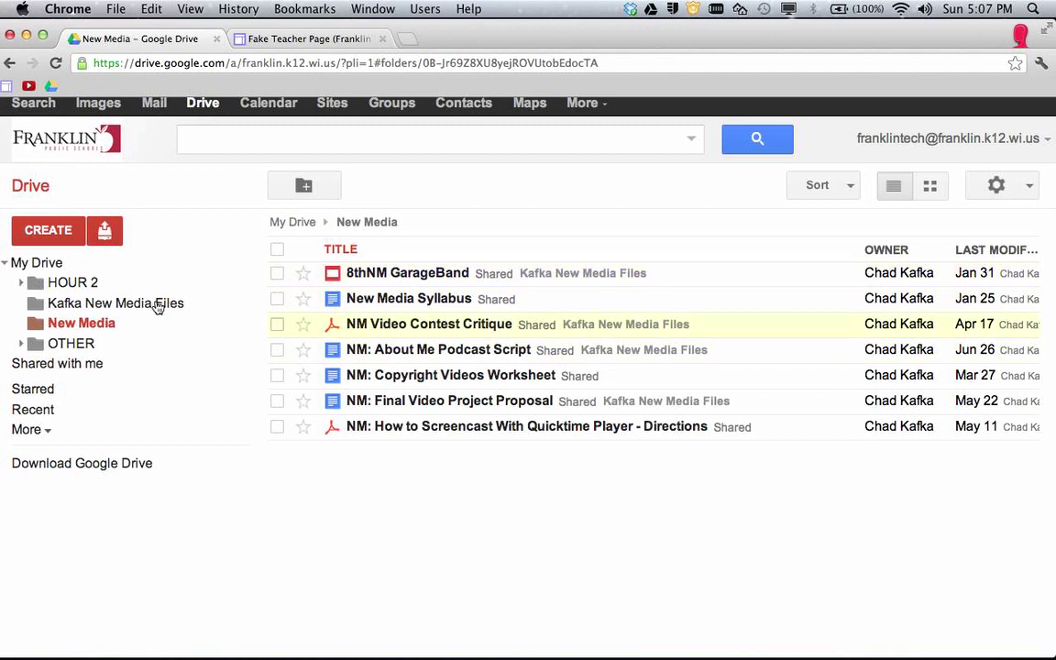
{"action": "left_click", "coordinate": [108, 305]}
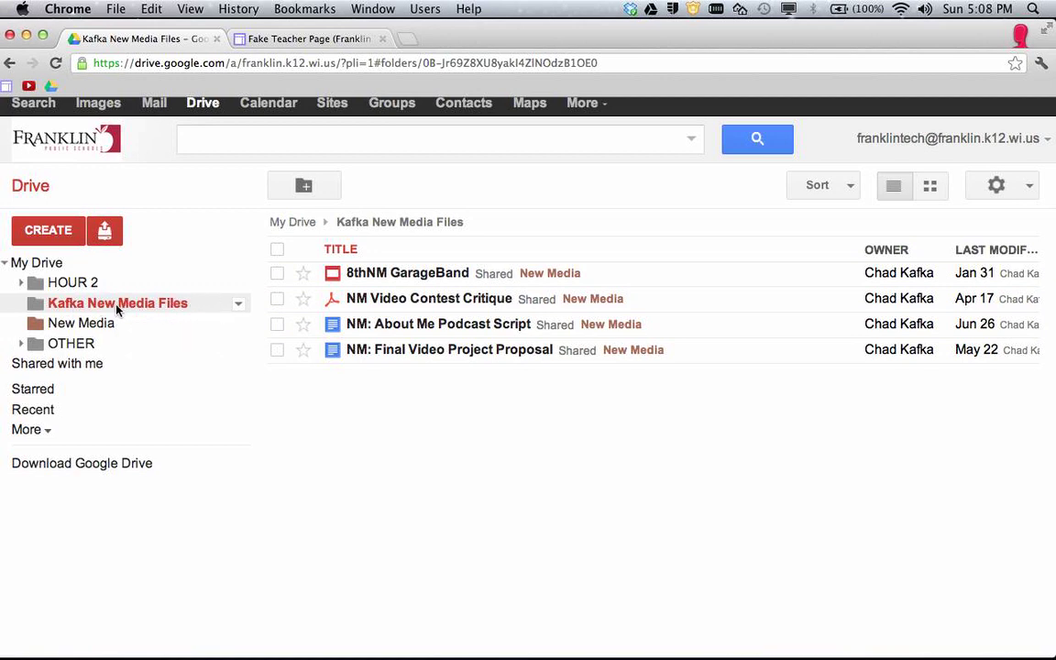
Change the Kafka New Media Files folder's access to 'Anyone with the link' and save.
{"action": "left_click", "coordinate": [238, 303]}
{"action": "mouse_move", "coordinate": [283, 394]}
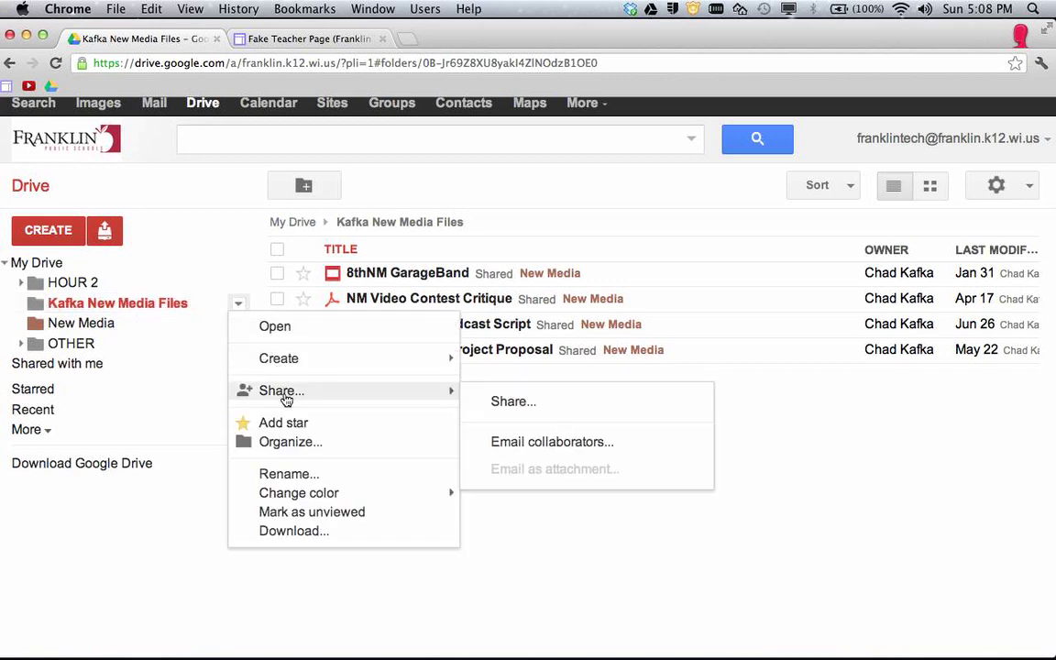
{"action": "left_click", "coordinate": [528, 403]}
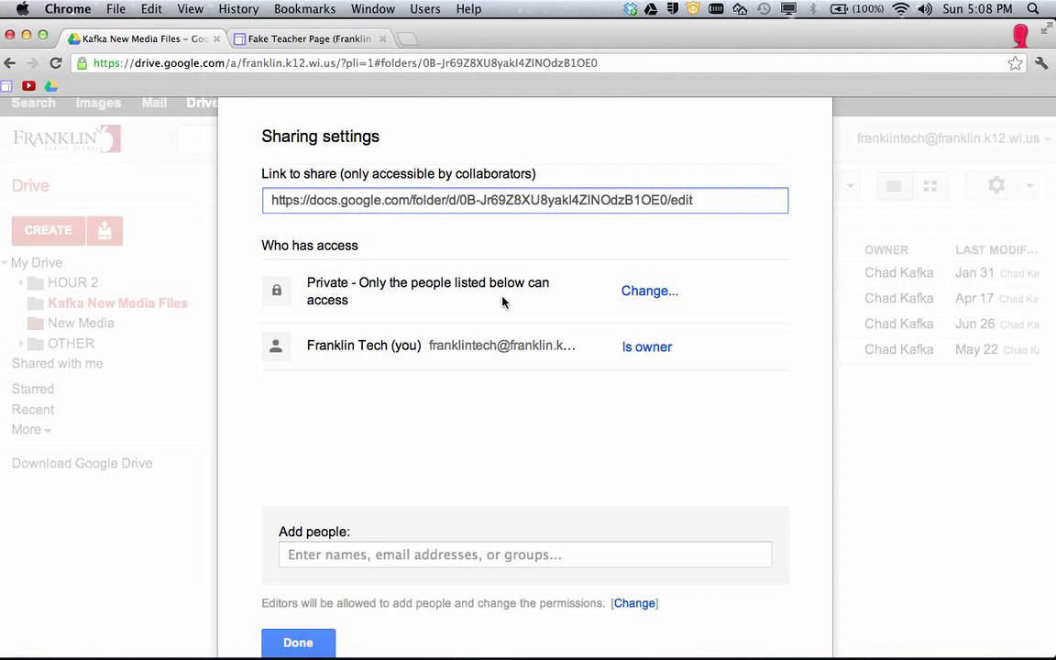
{"action": "left_click", "coordinate": [644, 303]}
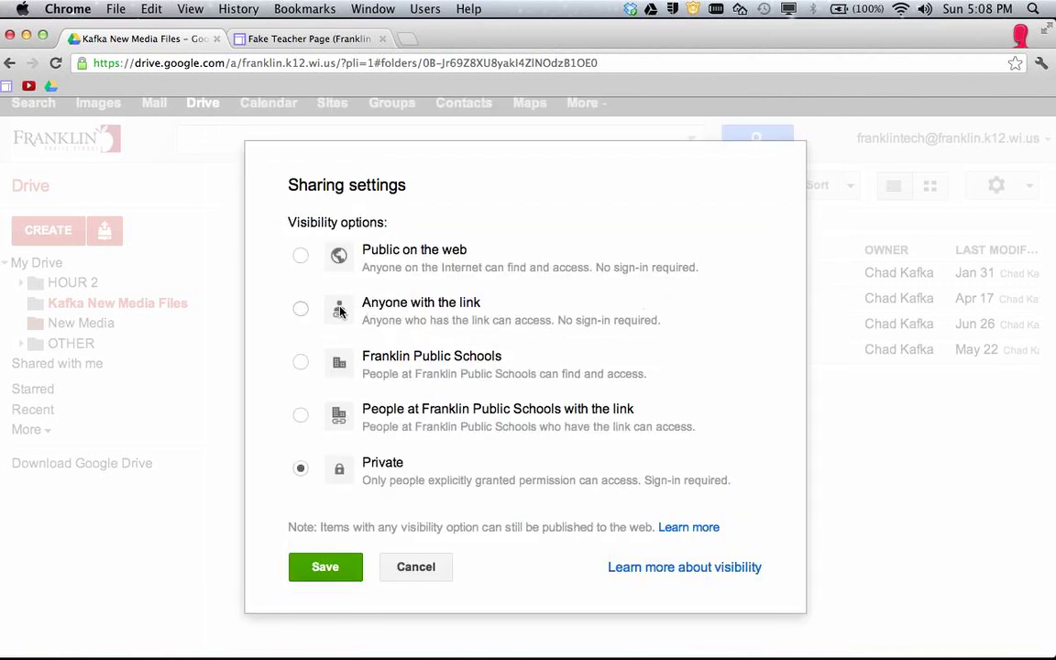
{"action": "left_click", "coordinate": [301, 309]}
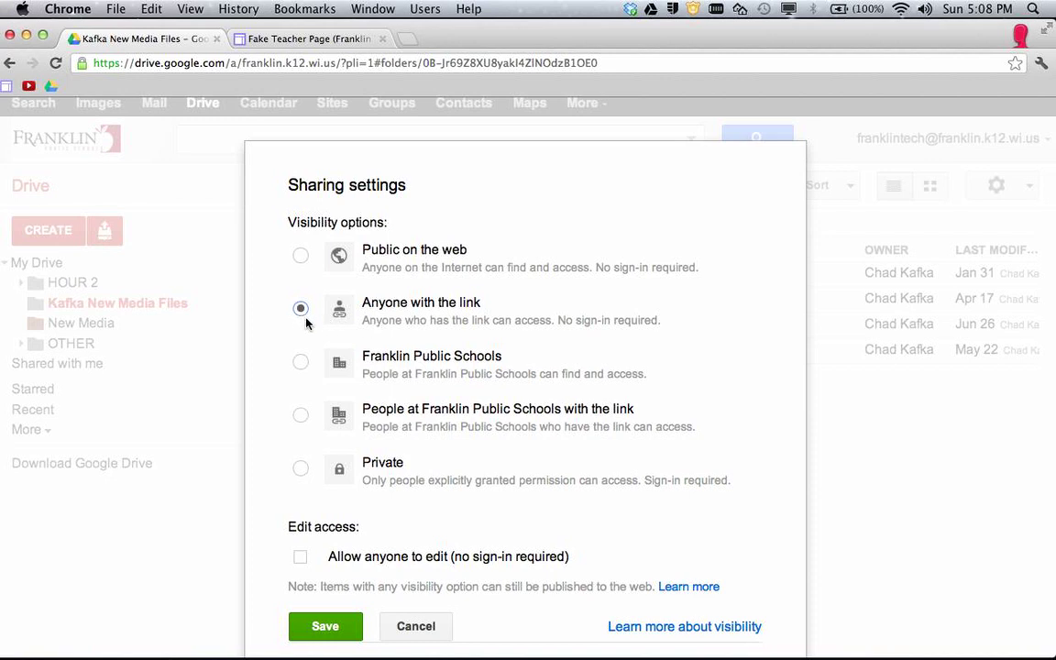
{"action": "left_click", "coordinate": [327, 632]}
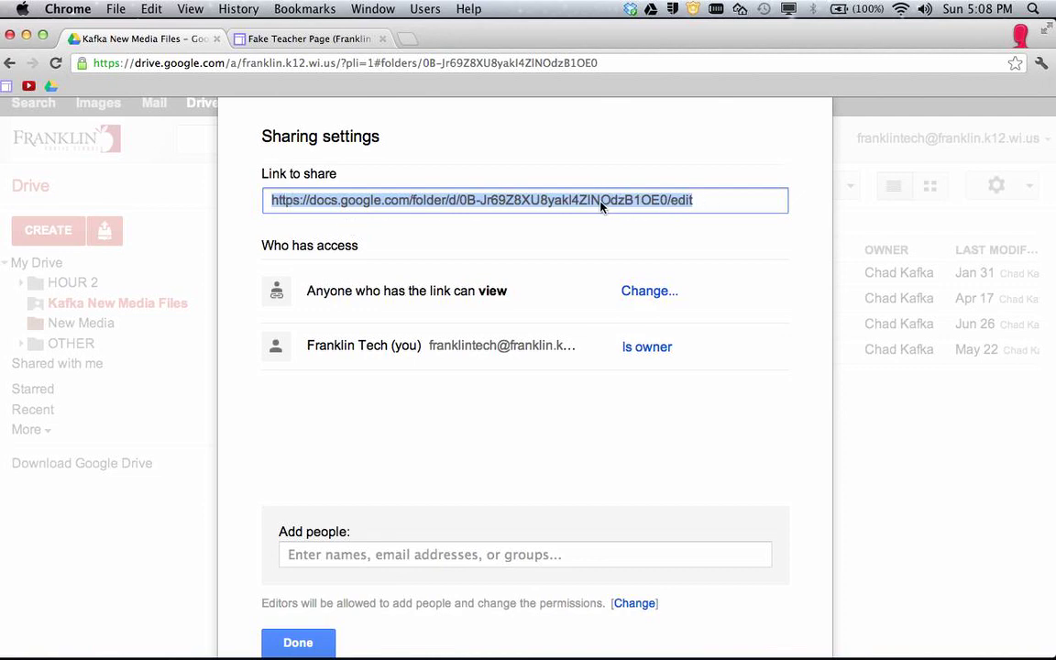
Copy the Kafka New Media Files share link, then close the sharing settings.
{"action": "key", "text": "super+c"}
{"action": "left_click", "coordinate": [152, 9]}
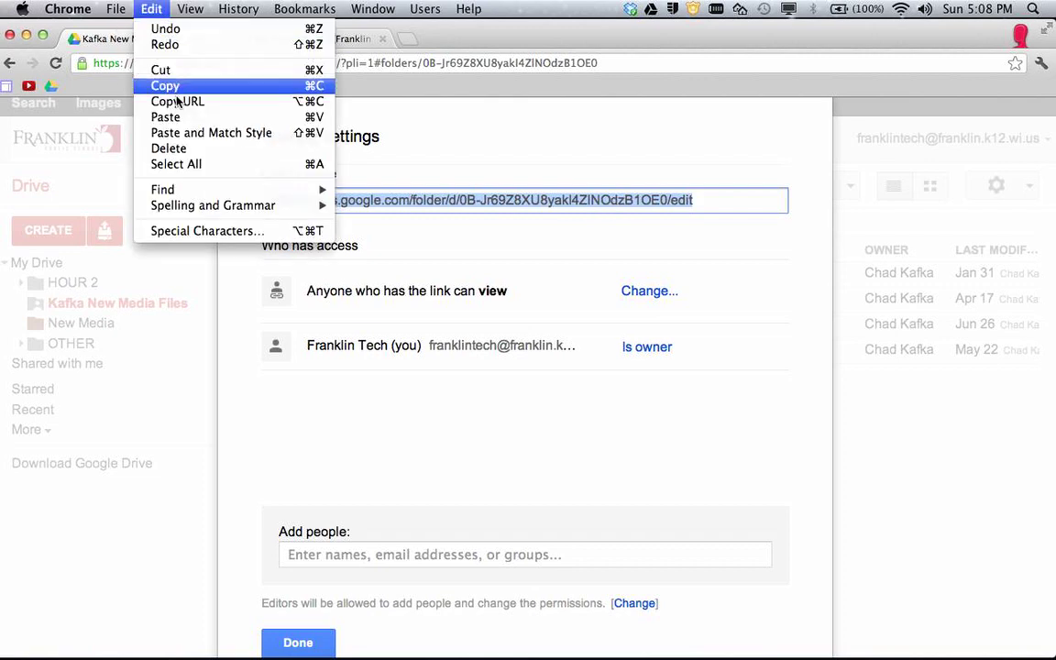
{"action": "left_click", "coordinate": [586, 133]}
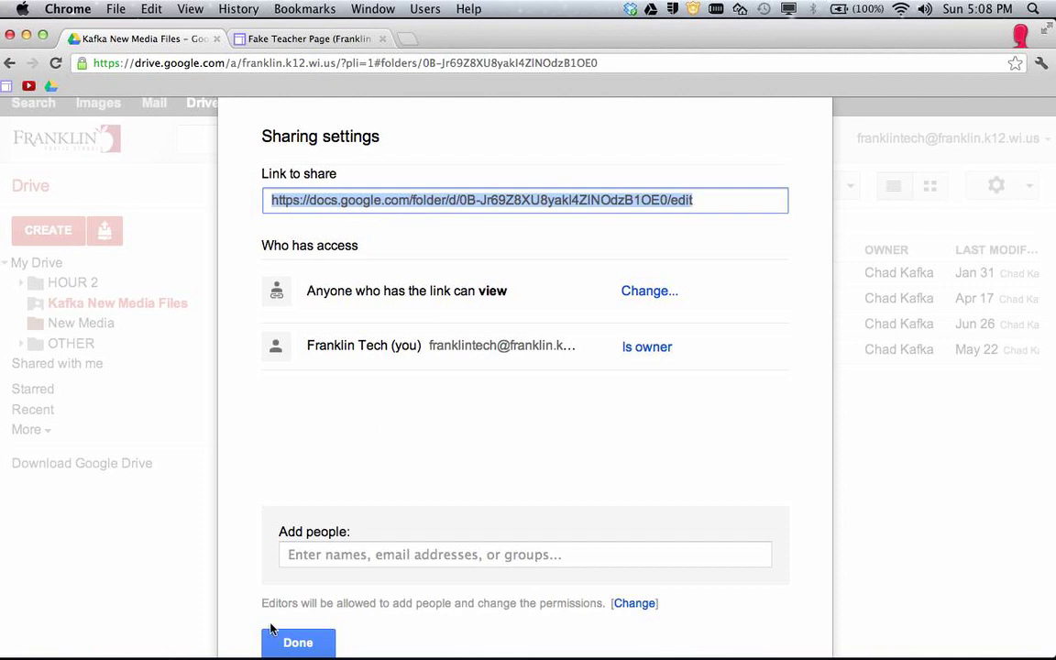
{"action": "left_click", "coordinate": [316, 643]}
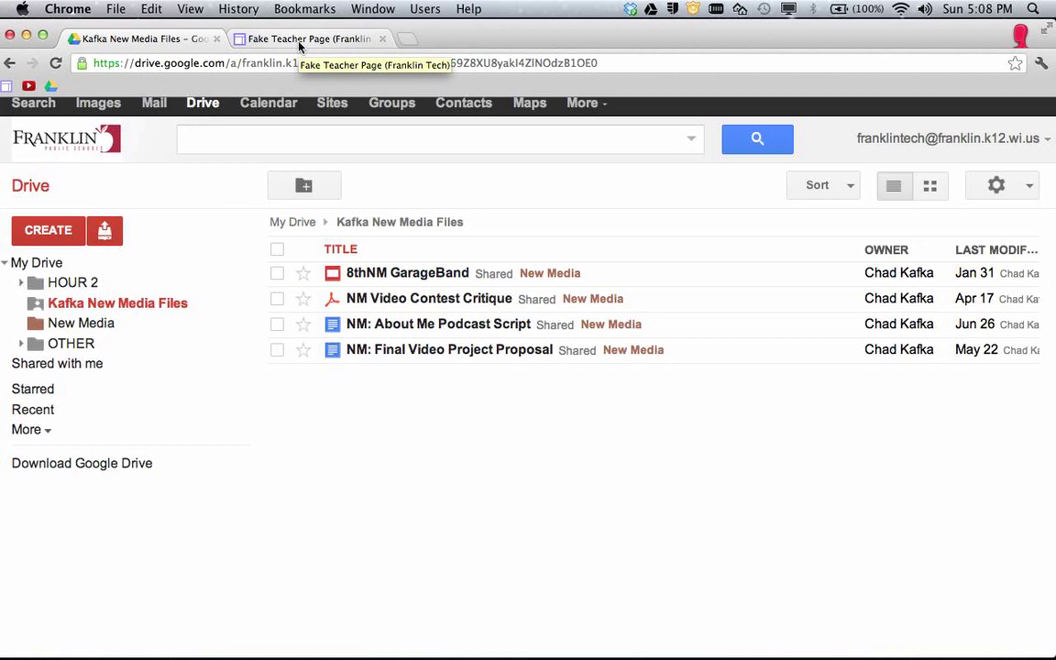
Switch to Mr. Kafka's teacher site and put the Fake Teacher Page into edit mode.
{"action": "left_click", "coordinate": [267, 39]}
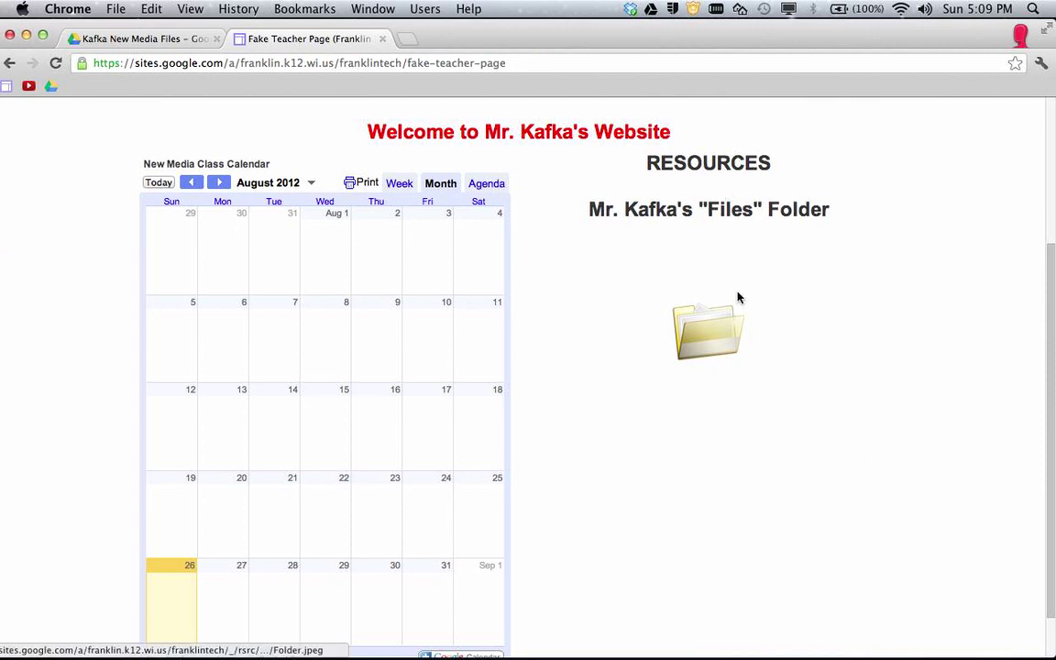
{"action": "scroll", "coordinate": [715, 332], "scroll_direction": "down", "scroll_amount": 1}
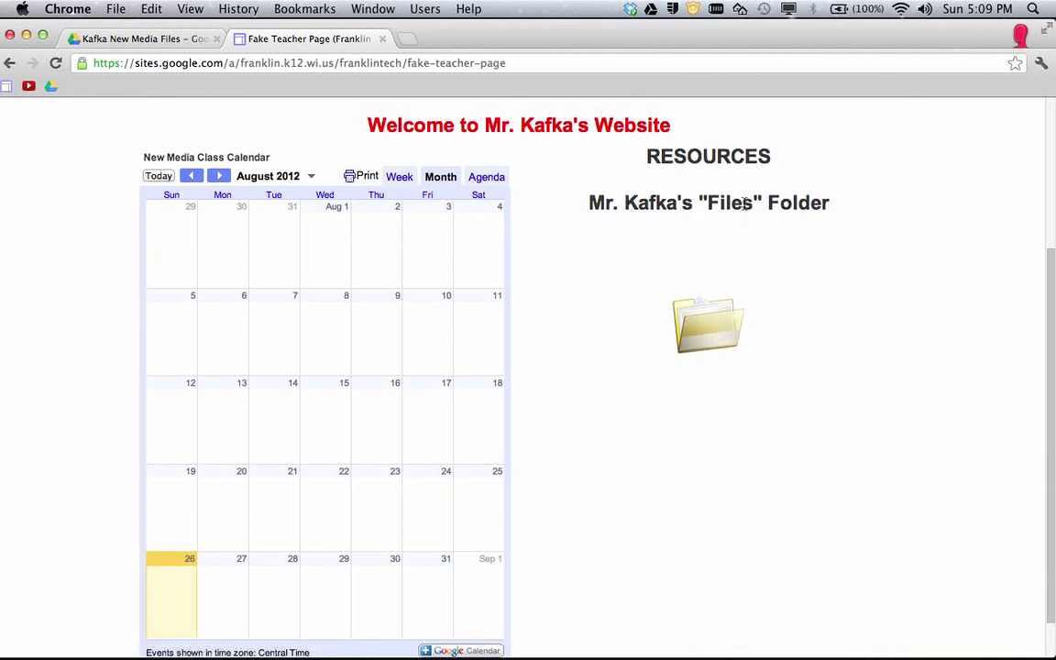
{"action": "scroll", "coordinate": [805, 234], "scroll_direction": "up", "scroll_amount": 3}
{"action": "scroll", "coordinate": [805, 238], "scroll_direction": "up", "scroll_amount": 5}
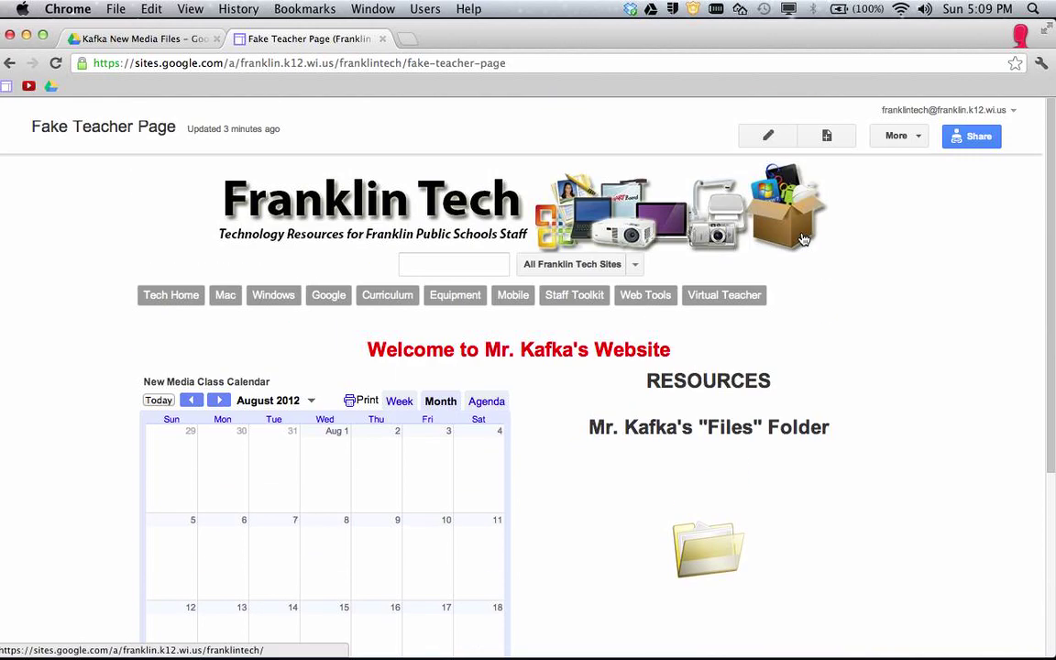
{"action": "left_click", "coordinate": [768, 136]}
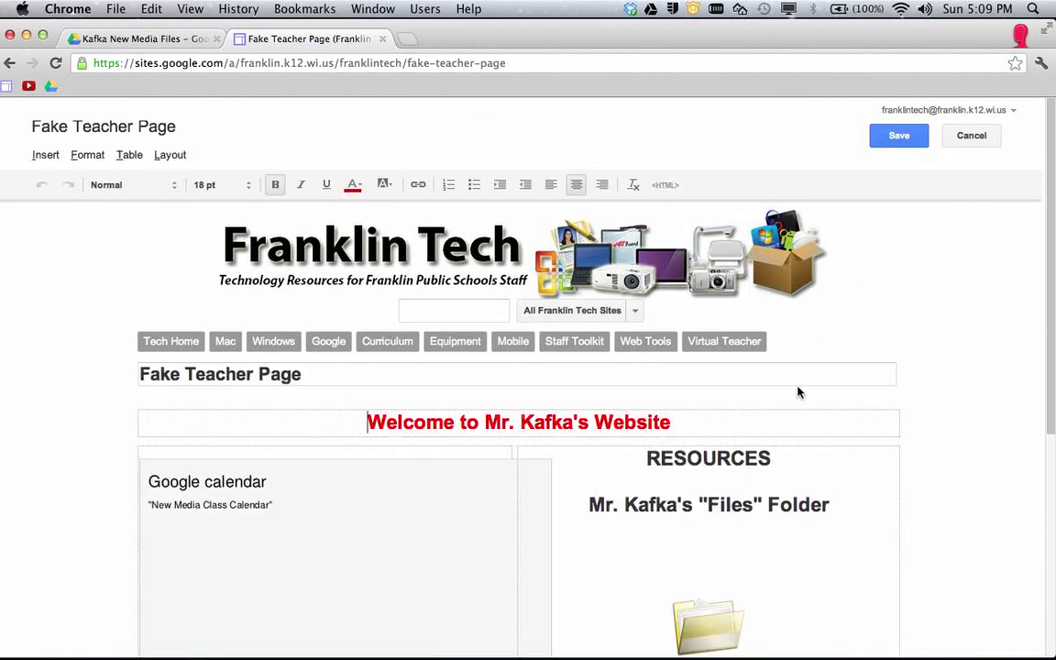
Link the 'Files' Folder heading to the pasted Drive folder URL, opening in a new window.
{"action": "scroll", "coordinate": [797, 392], "scroll_direction": "down", "scroll_amount": 5}
{"action": "left_click_drag", "start_coordinate": [590, 230], "coordinate": [829, 234]}
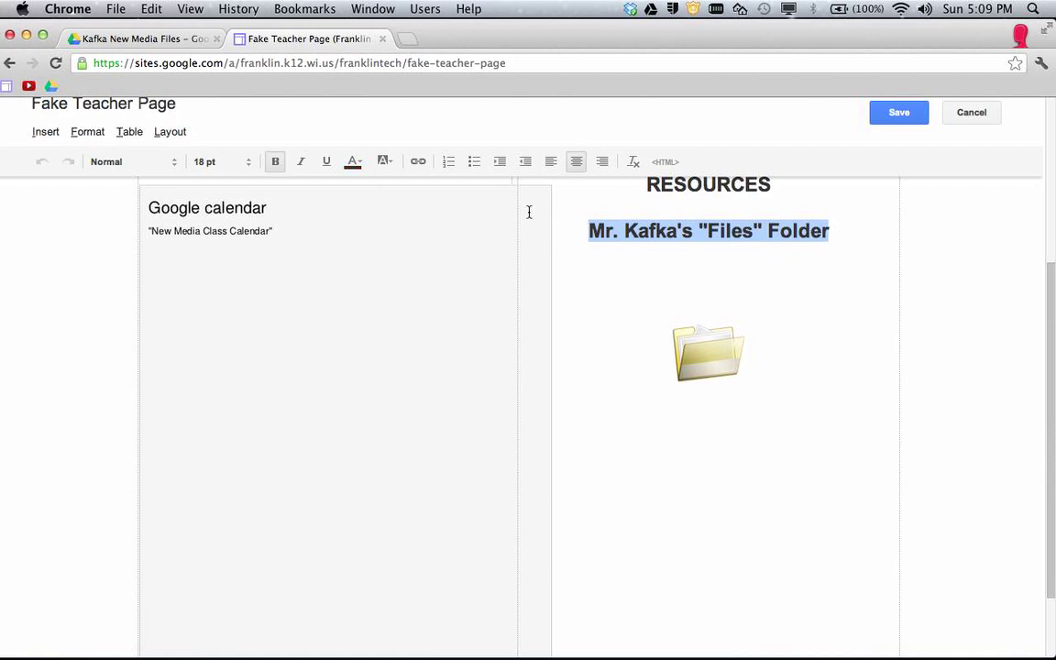
{"action": "left_click", "coordinate": [418, 163]}
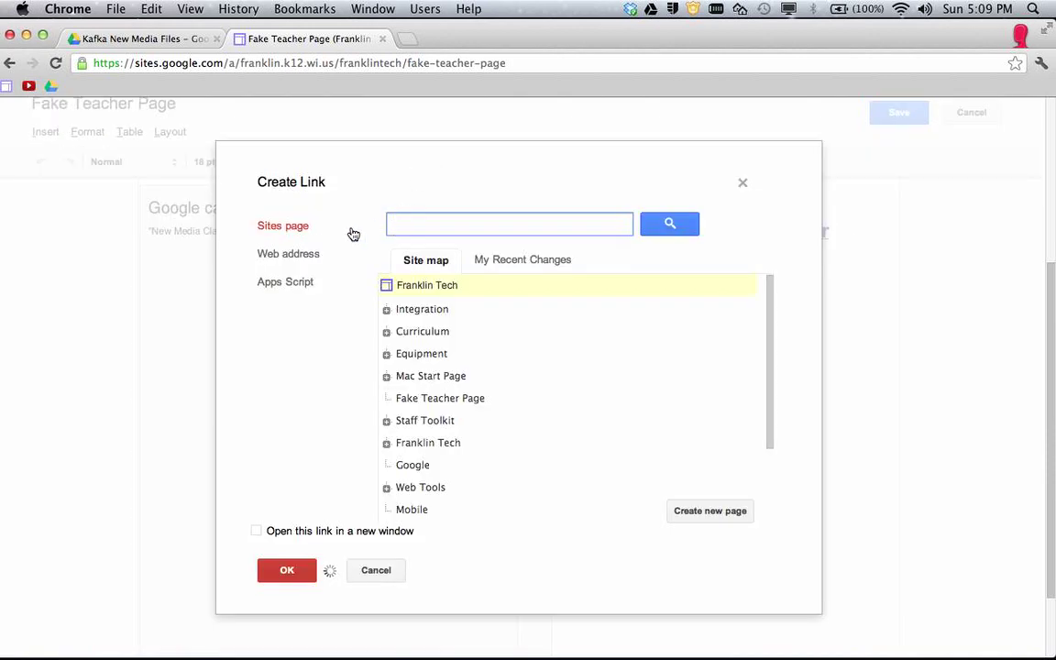
{"action": "left_click", "coordinate": [285, 254]}
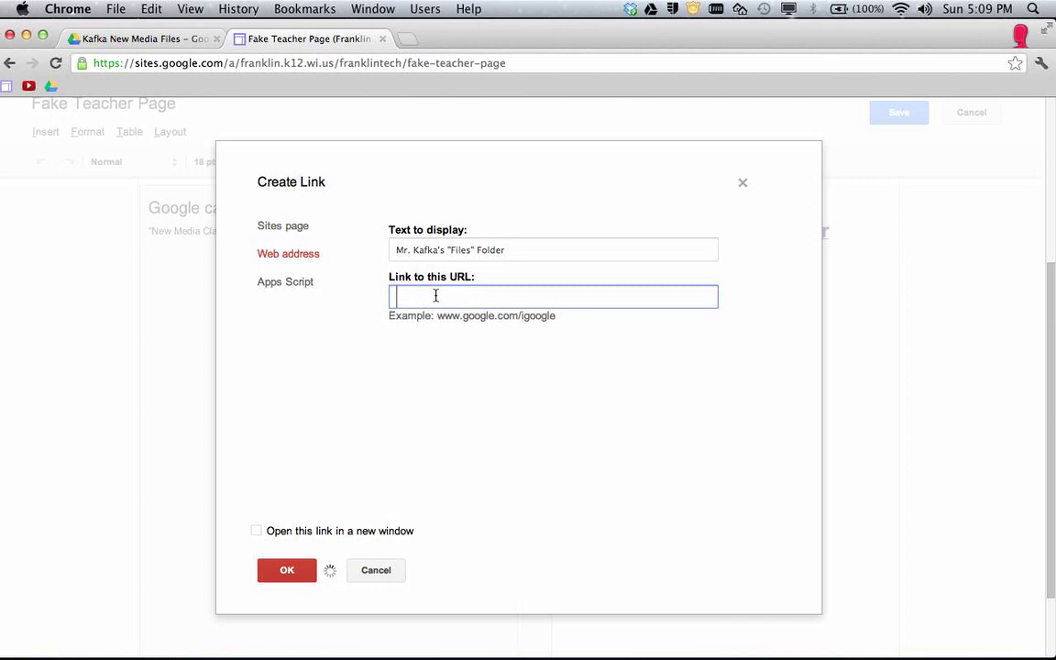
{"action": "key", "text": "super+v"}
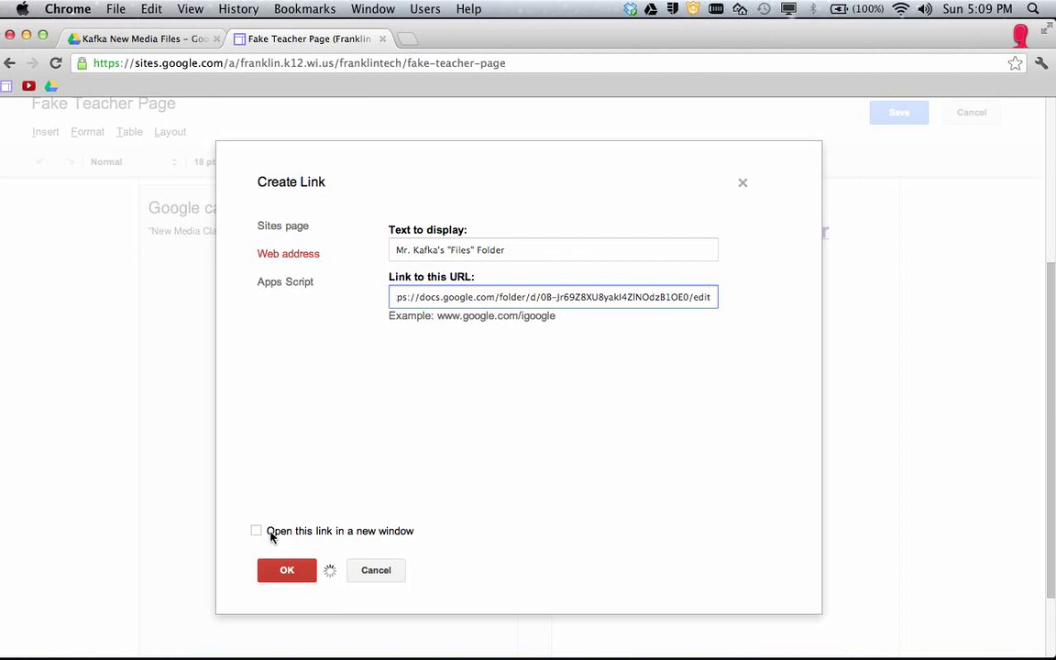
{"action": "left_click", "coordinate": [258, 533]}
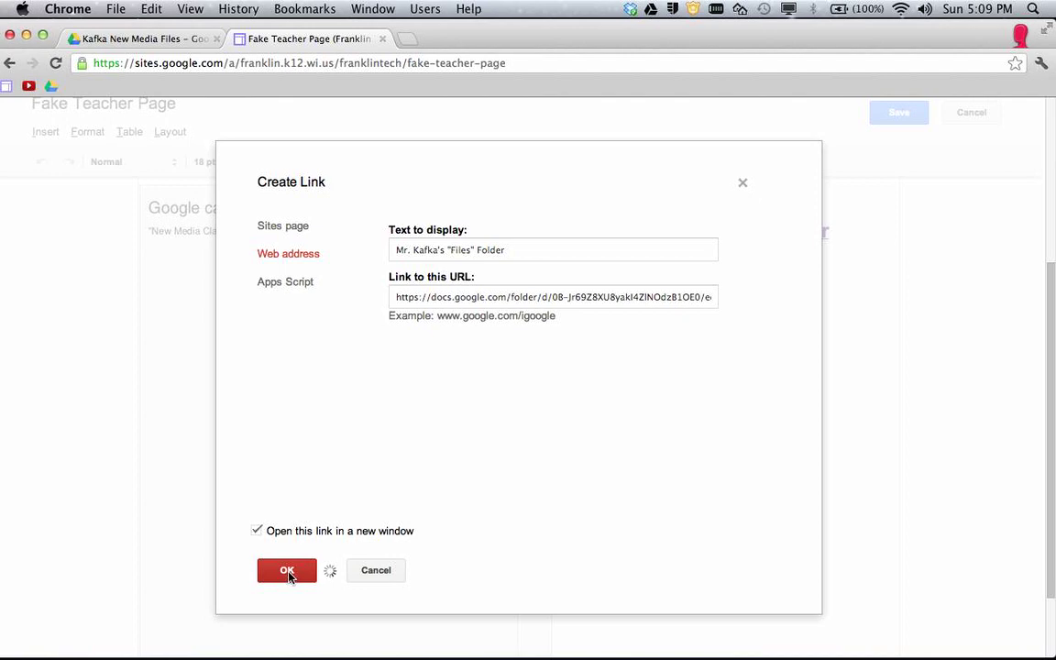
{"action": "left_click", "coordinate": [287, 571]}
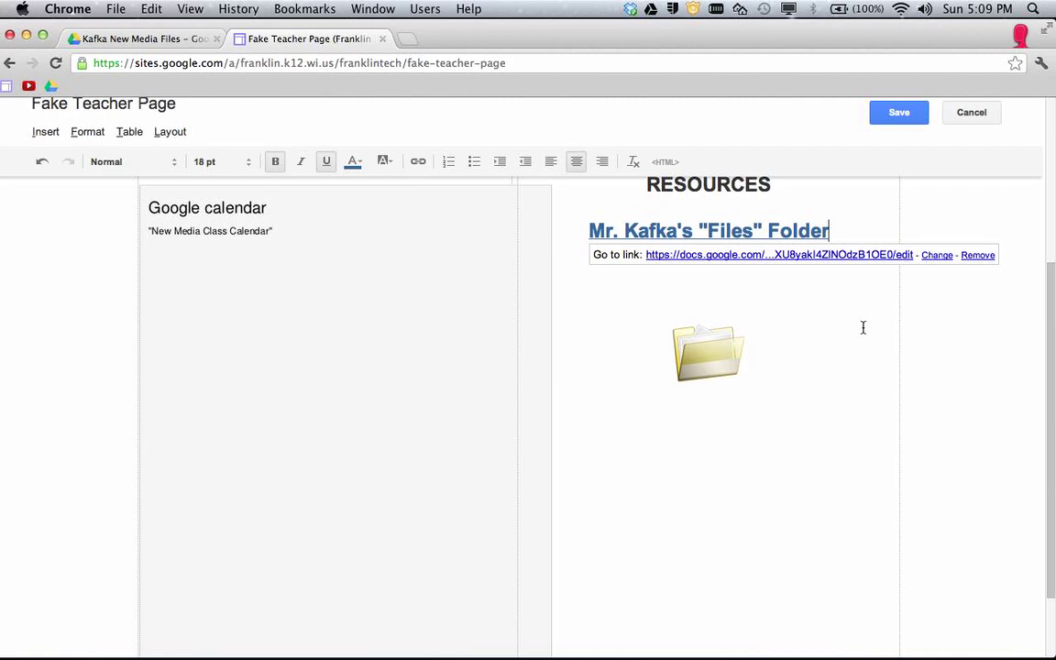
Replace the folder picture's link with the Drive folder URL, opening in a new window.
{"action": "left_click", "coordinate": [777, 359]}
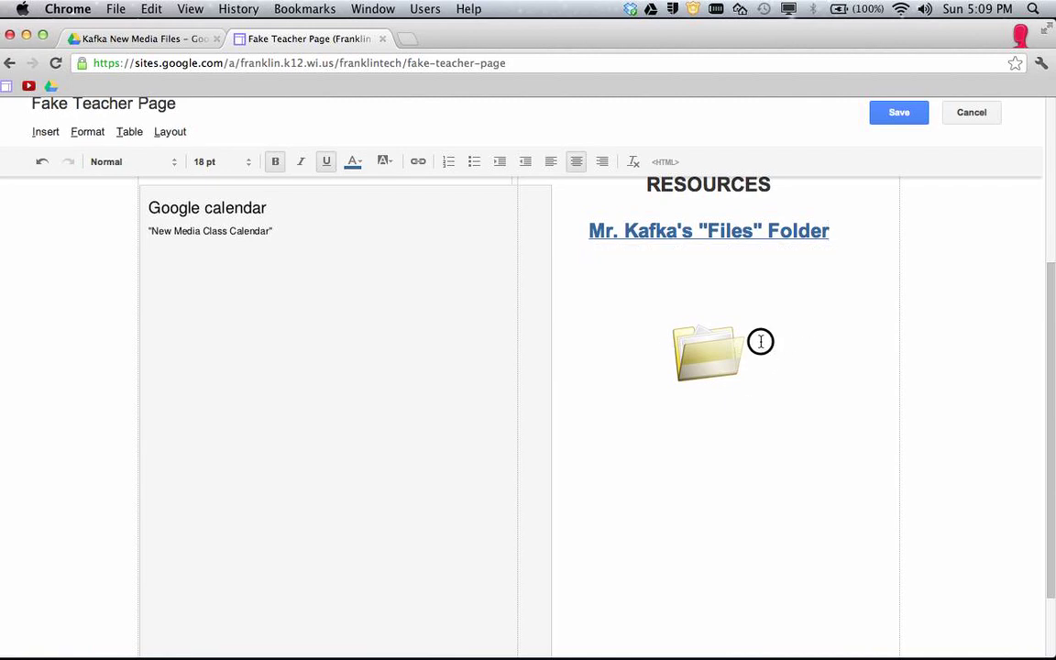
{"action": "left_click", "coordinate": [716, 357]}
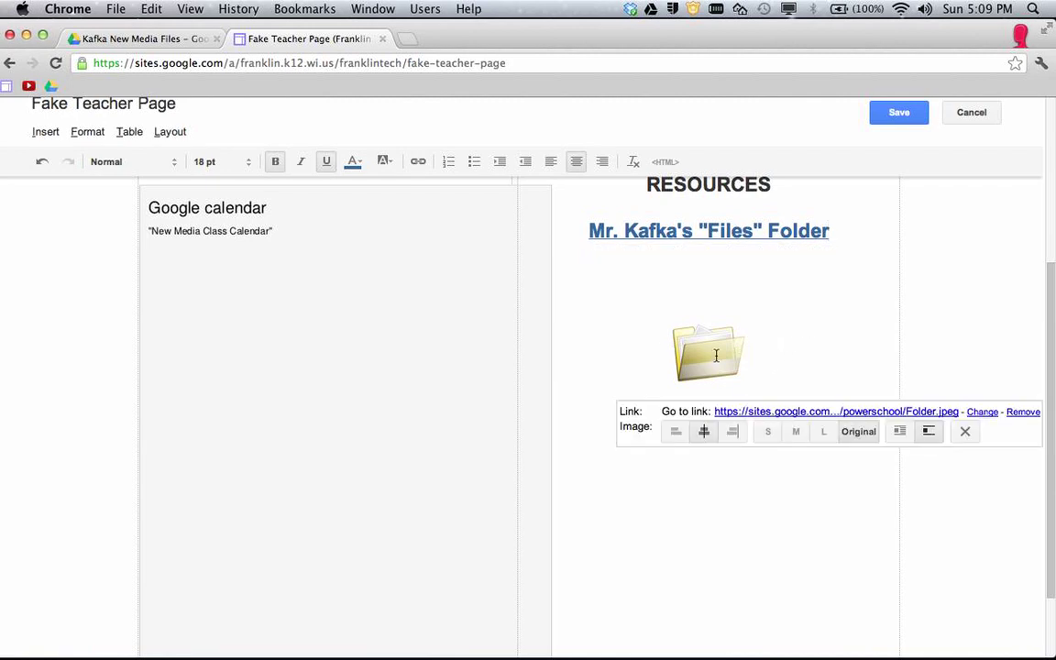
{"action": "left_click", "coordinate": [959, 419]}
{"action": "triple_click", "coordinate": [502, 297]}
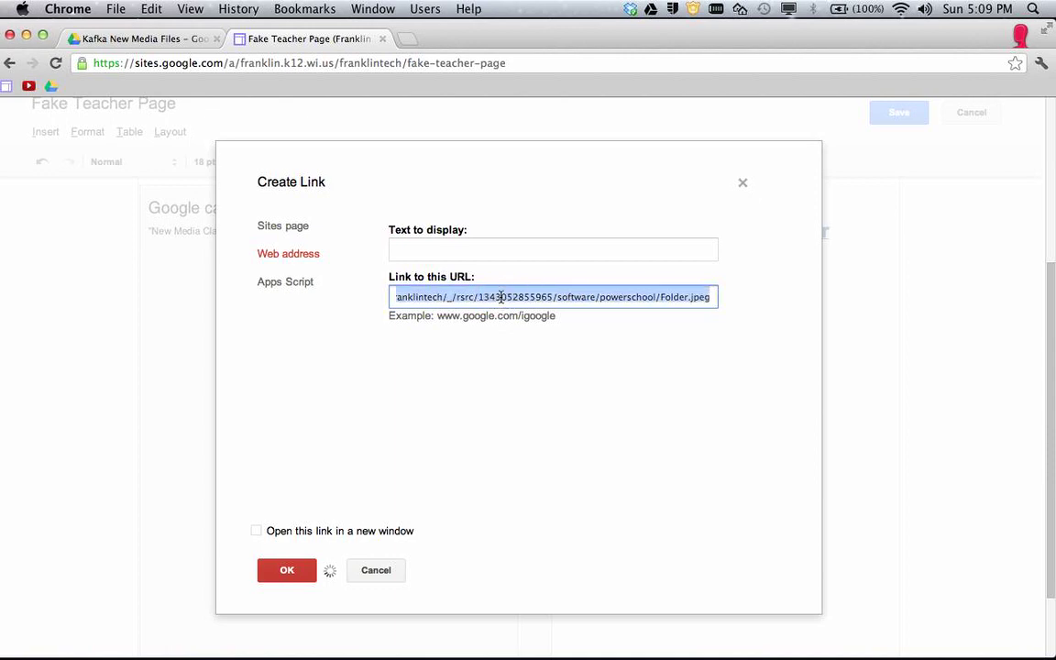
{"action": "key", "text": "super+v"}
{"action": "left_click", "coordinate": [256, 531]}
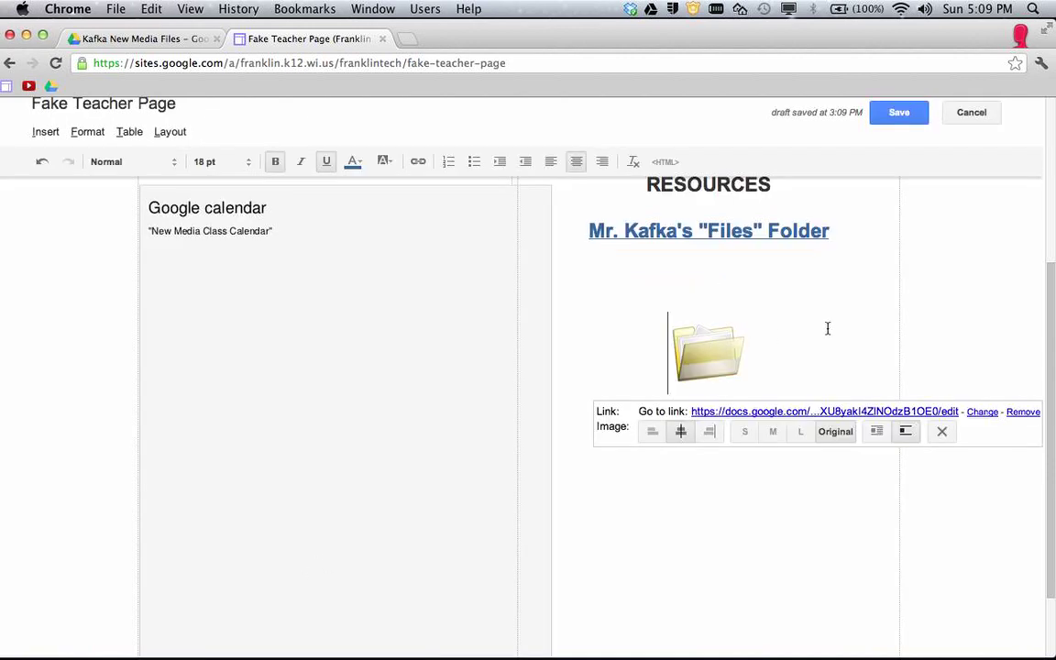
{"action": "left_click", "coordinate": [823, 327]}
Save the Fake Teacher Page and copy its web address.
{"action": "left_click", "coordinate": [756, 291]}
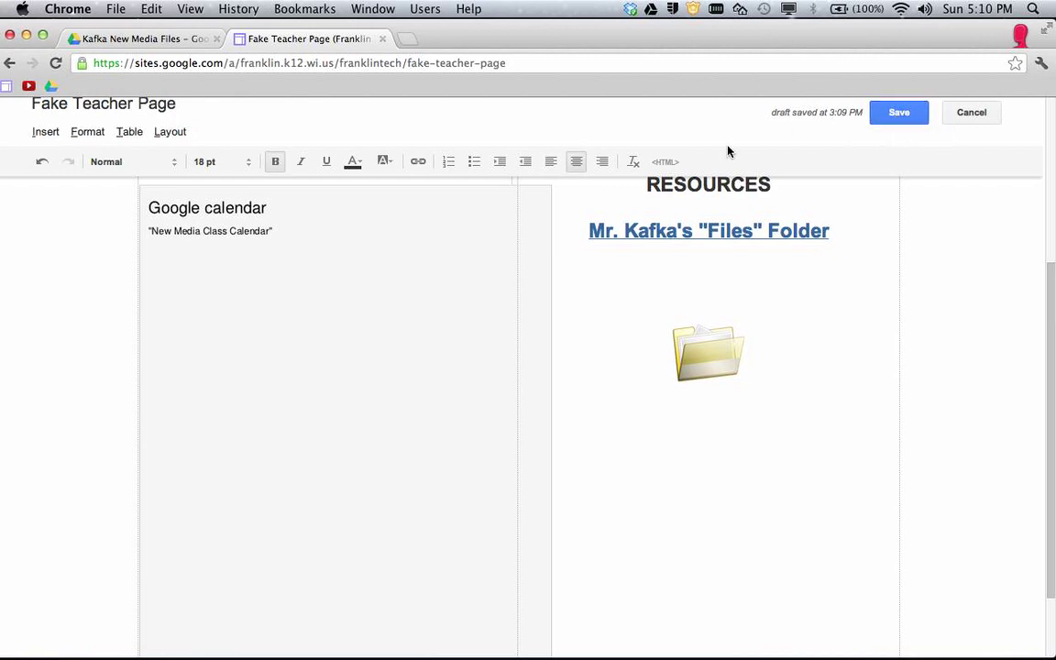
{"action": "left_click", "coordinate": [901, 112]}
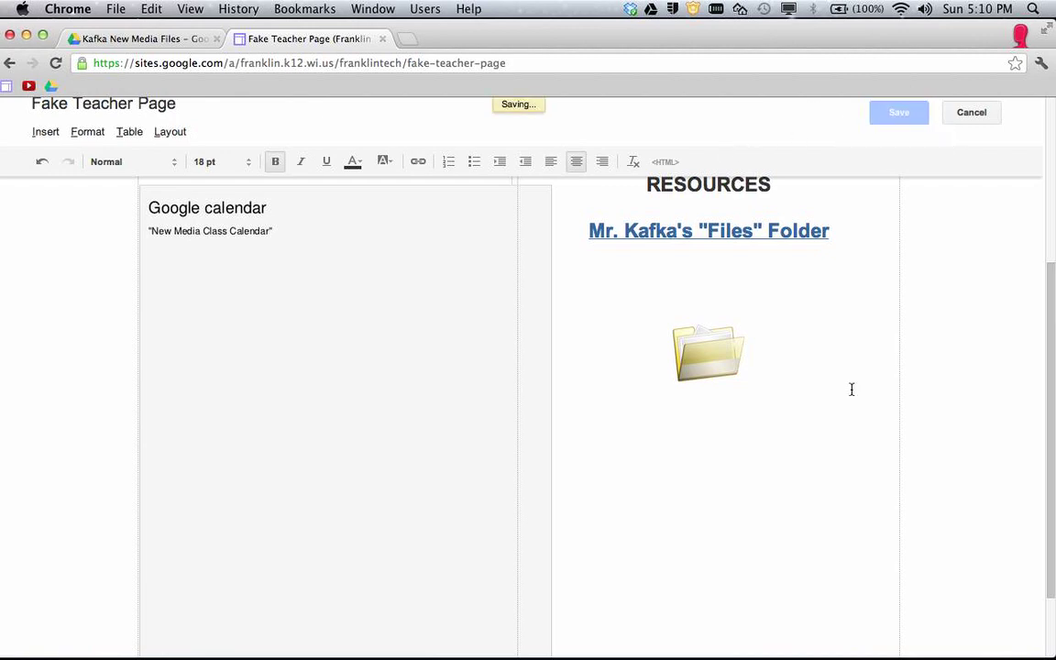
{"action": "left_click", "coordinate": [440, 62]}
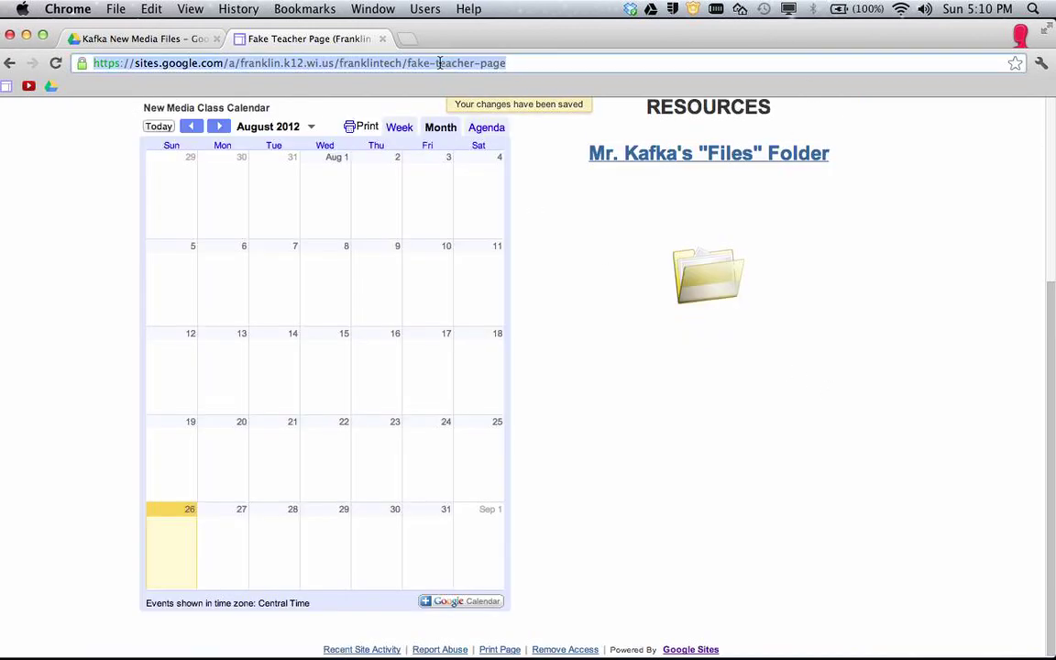
{"action": "key", "text": "super+c"}
Load the copied teacher page address in a new incognito window and check the Files Folder links.
{"action": "key", "text": "super+shift+n"}
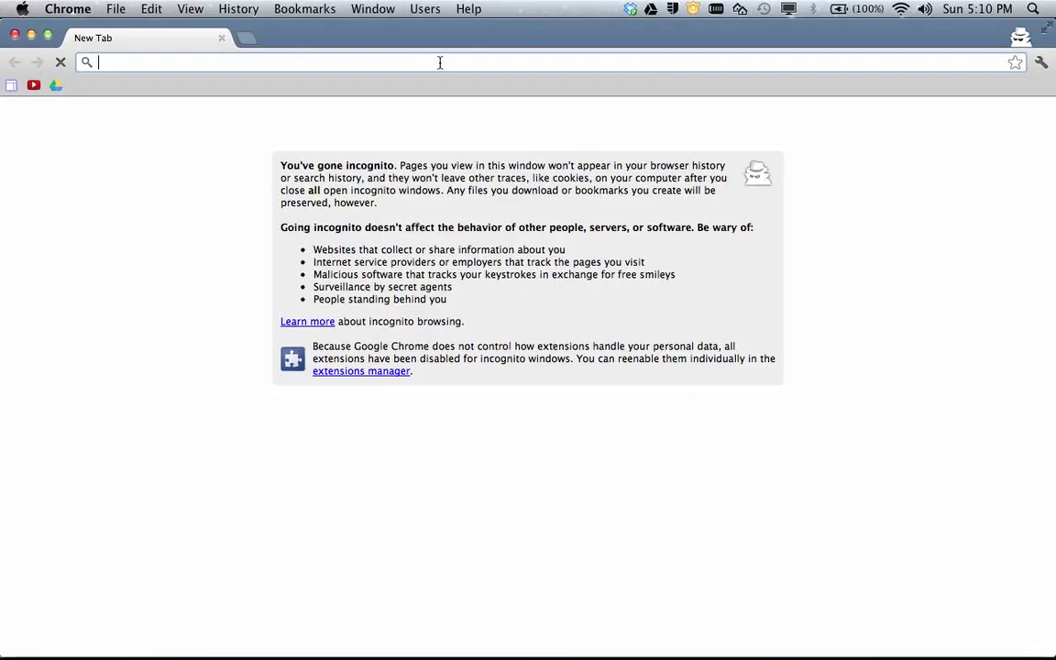
{"action": "key", "text": "super+v"}
{"action": "key", "text": "Return"}
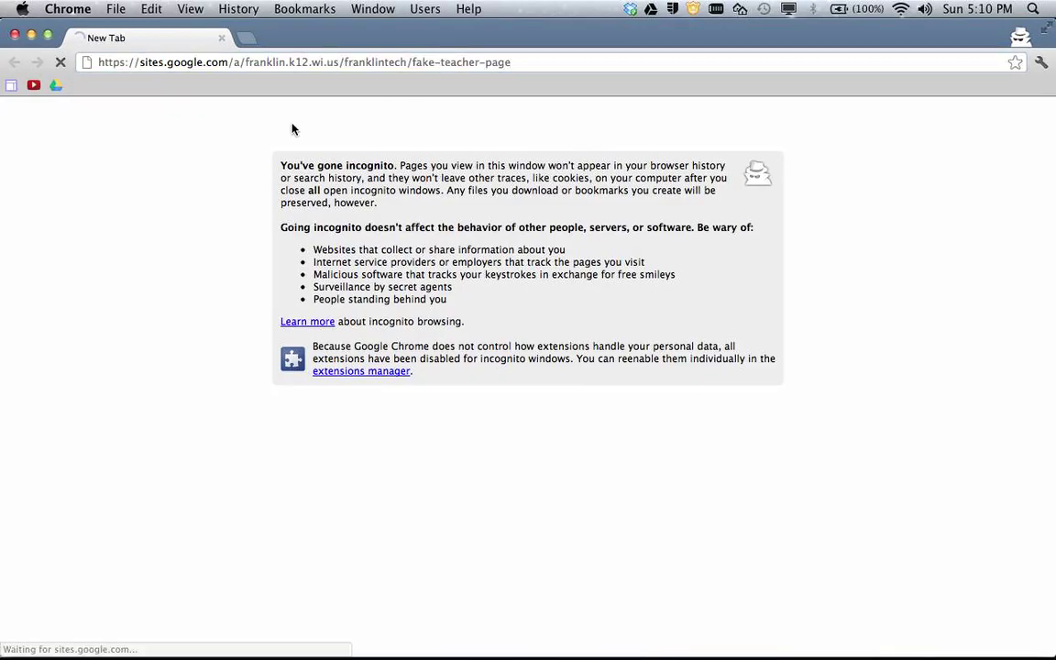
{"action": "scroll", "coordinate": [436, 307], "scroll_direction": "down", "scroll_amount": 5}
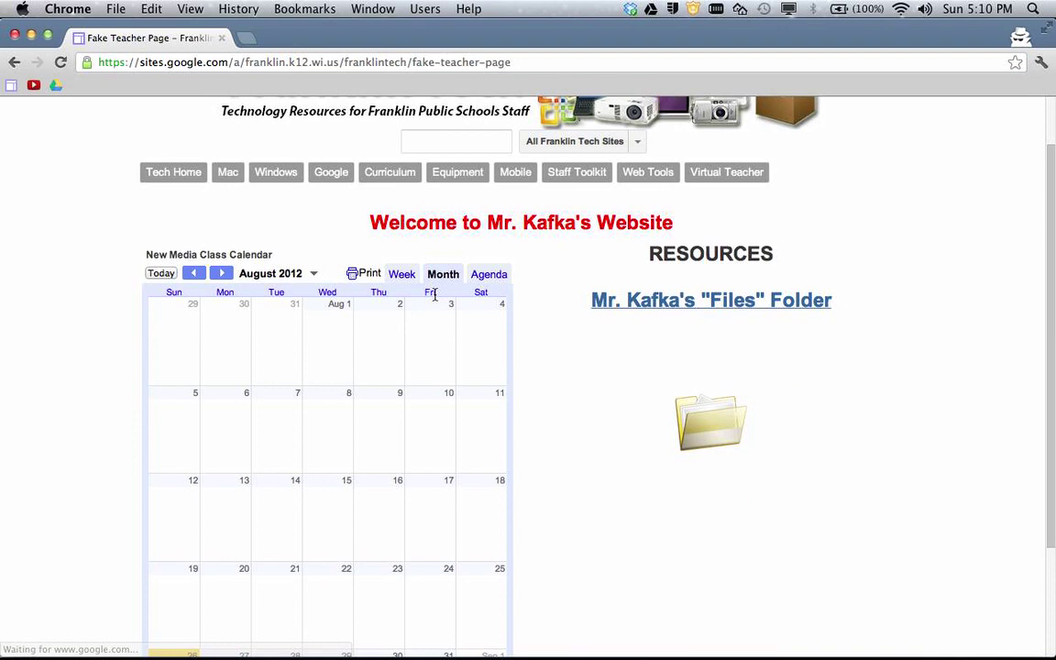
{"action": "scroll", "coordinate": [556, 290], "scroll_direction": "up", "scroll_amount": 1}
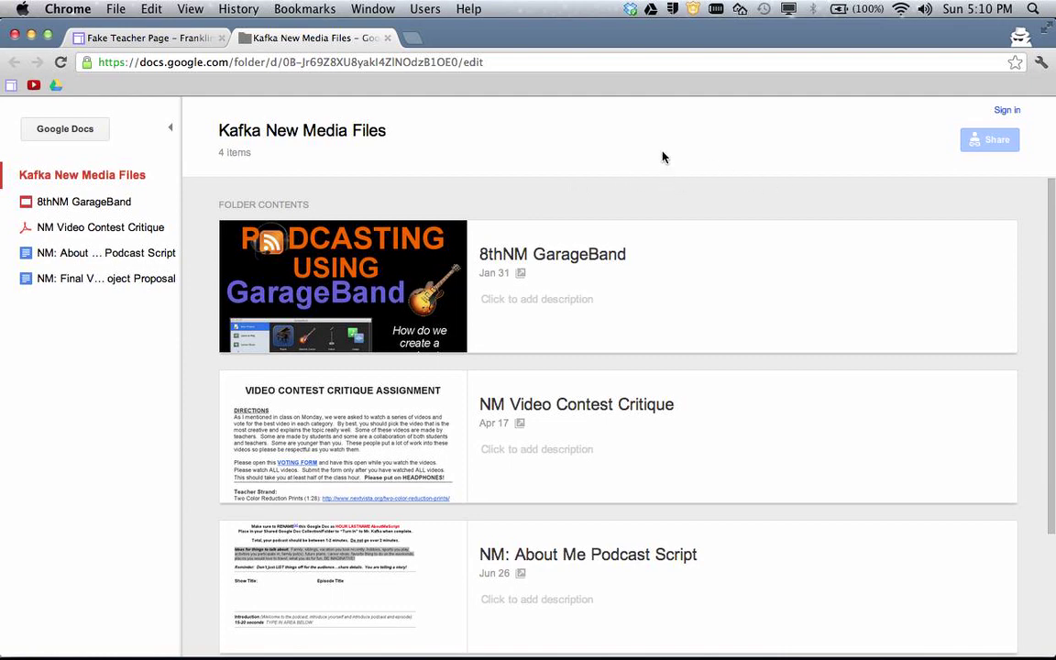
Sign in with the student's school e-mail and password so the folder shows its 4 items.
{"action": "left_click", "coordinate": [1006, 112]}
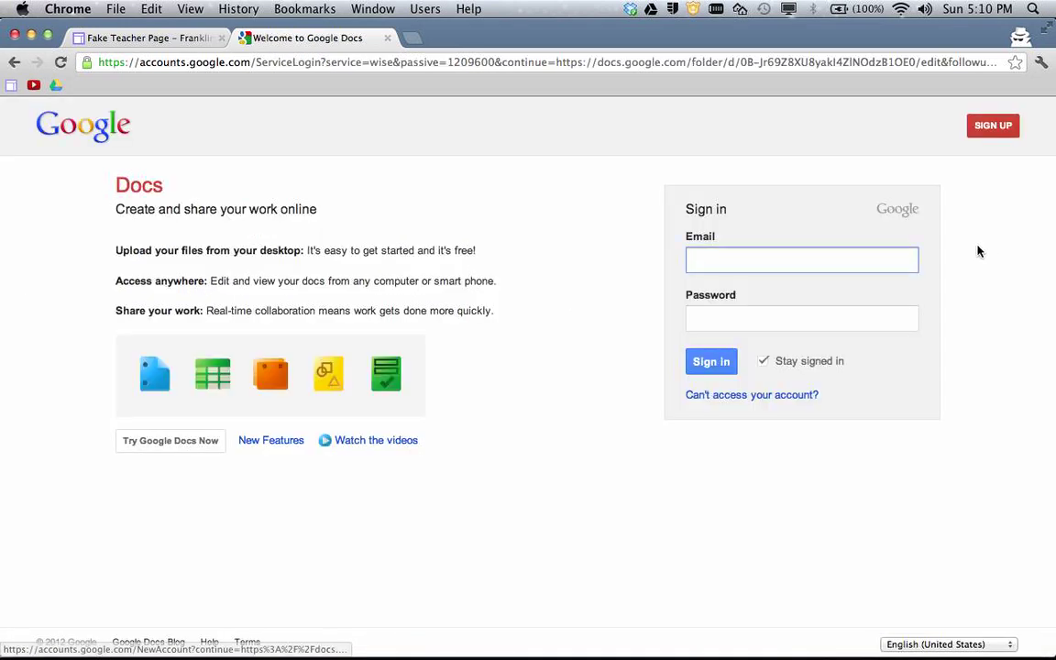
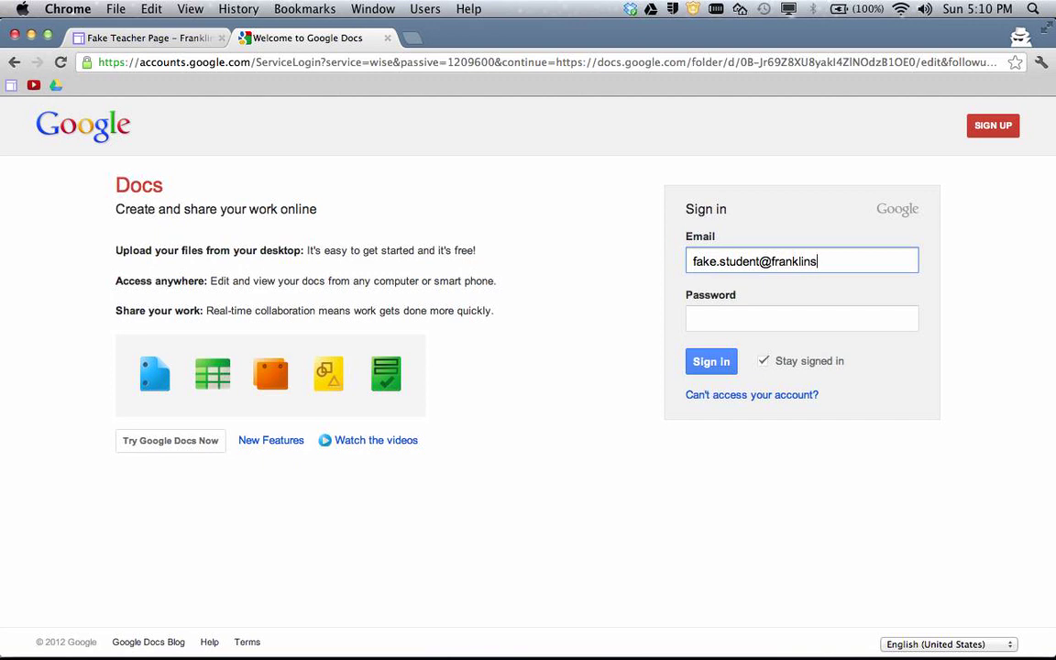
{"action": "key", "text": "Tab"}
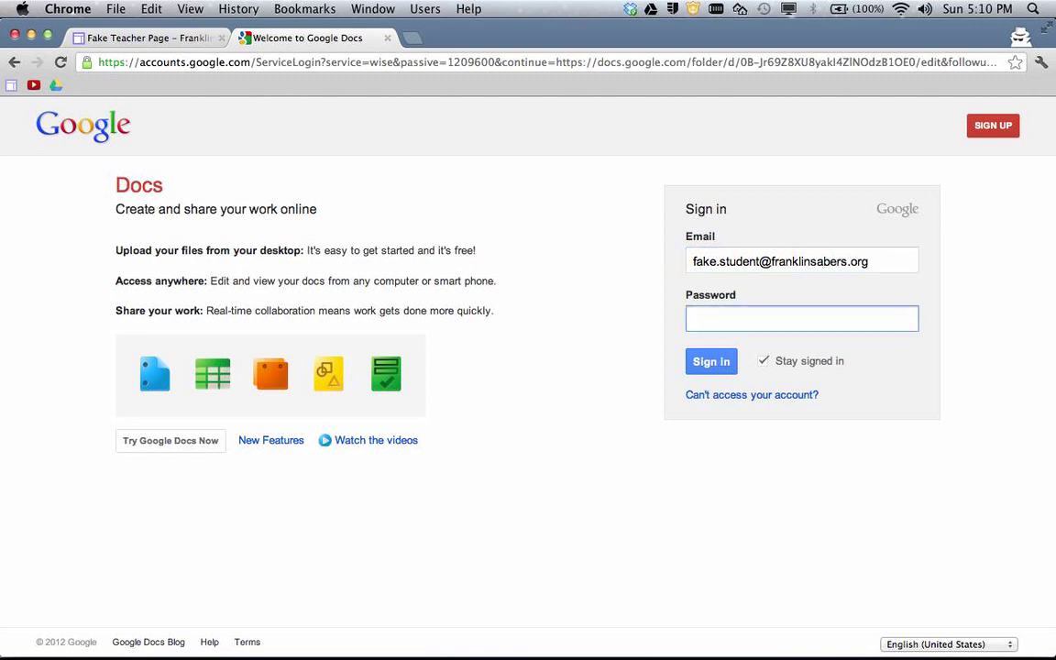
{"action": "left_click", "coordinate": [720, 361]}
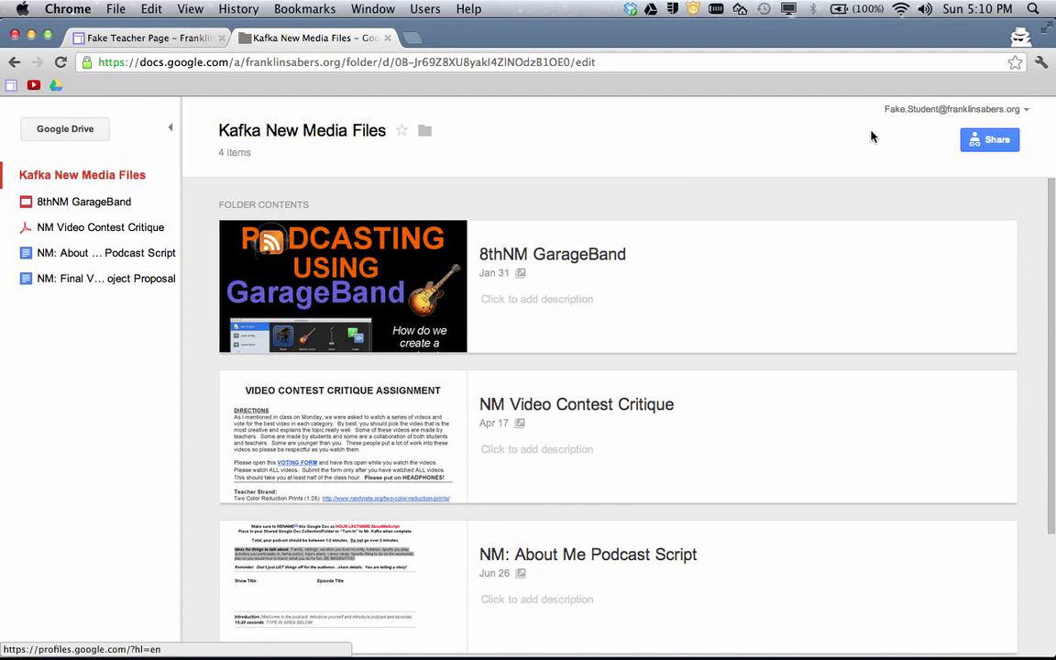
Tick My Drive as a location for the Kafka New Media Files folder and apply the change.
{"action": "left_click", "coordinate": [426, 134]}
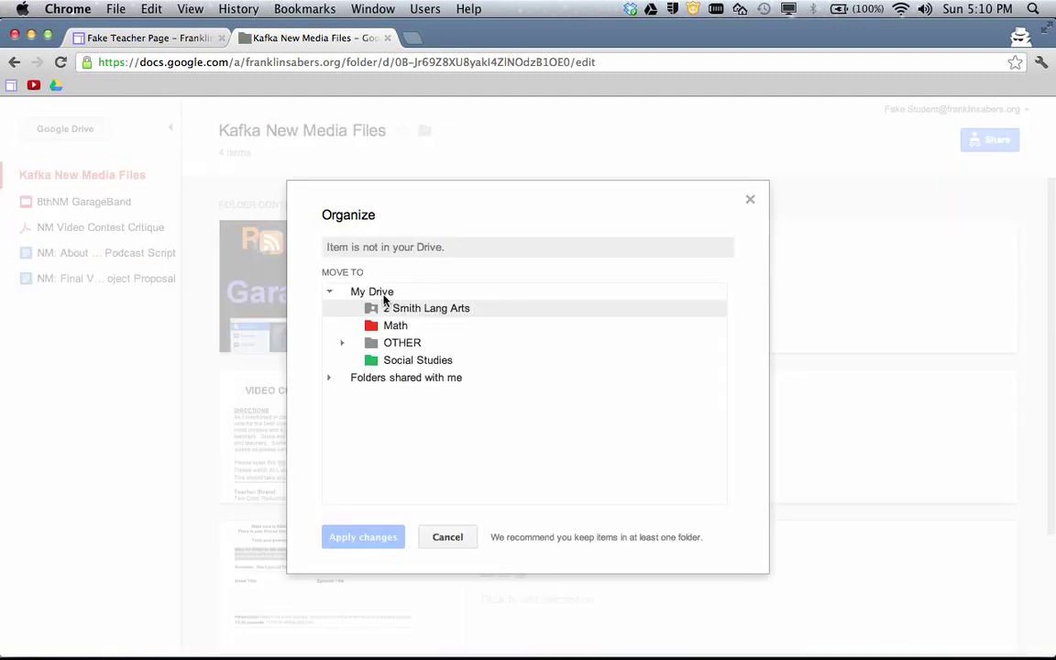
{"action": "left_click", "coordinate": [344, 294]}
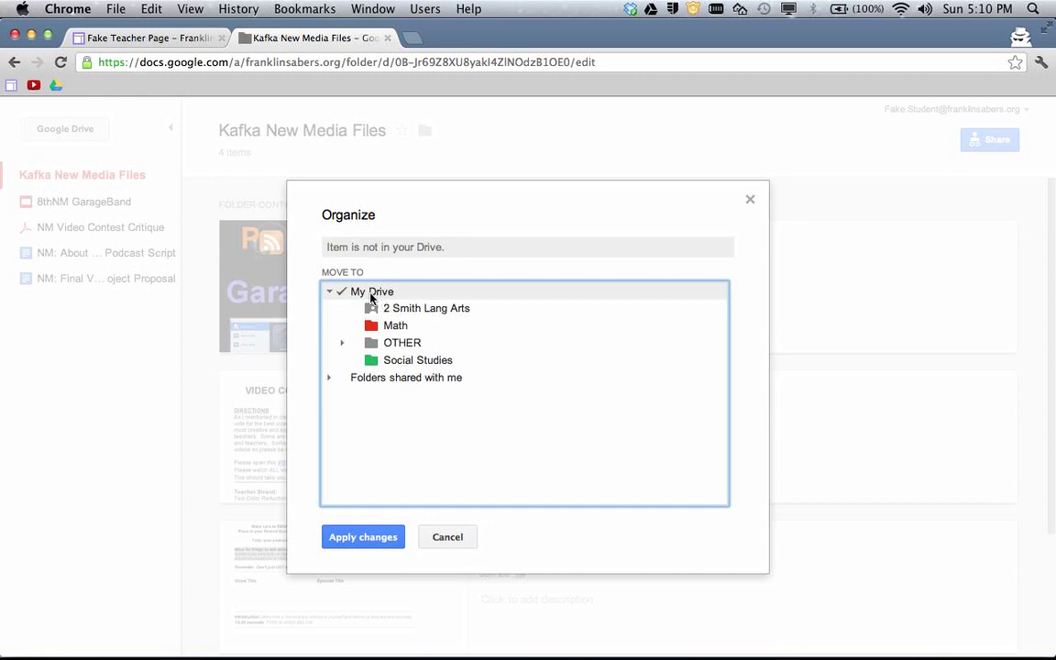
{"action": "left_click", "coordinate": [366, 539]}
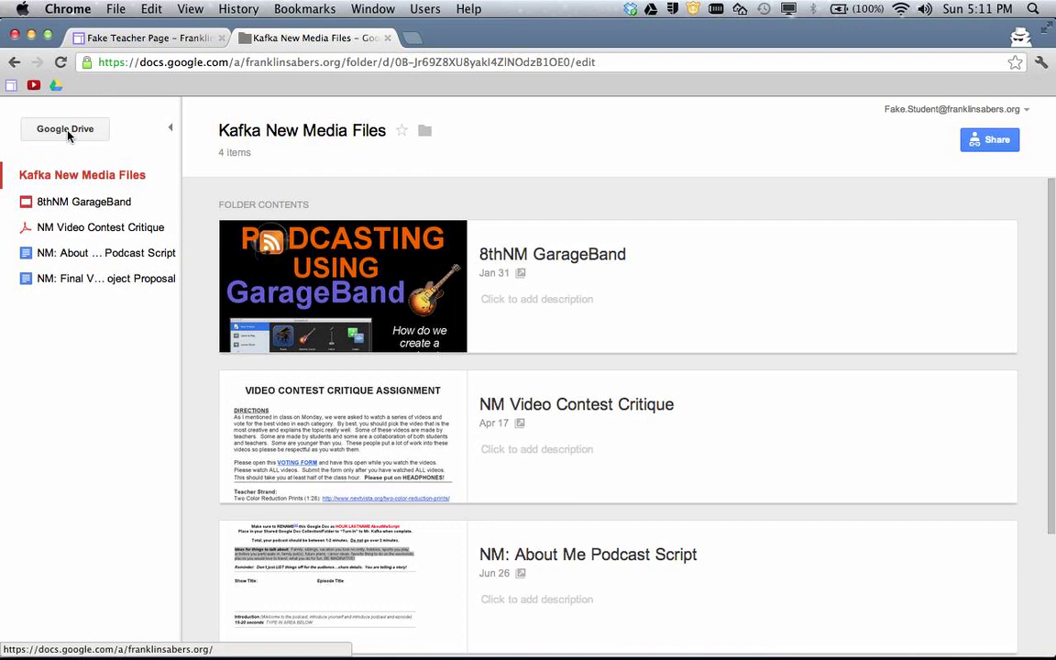
From Drive home, expand My Drive and open Kafka New Media Files to see its four files.
{"action": "left_click", "coordinate": [67, 134]}
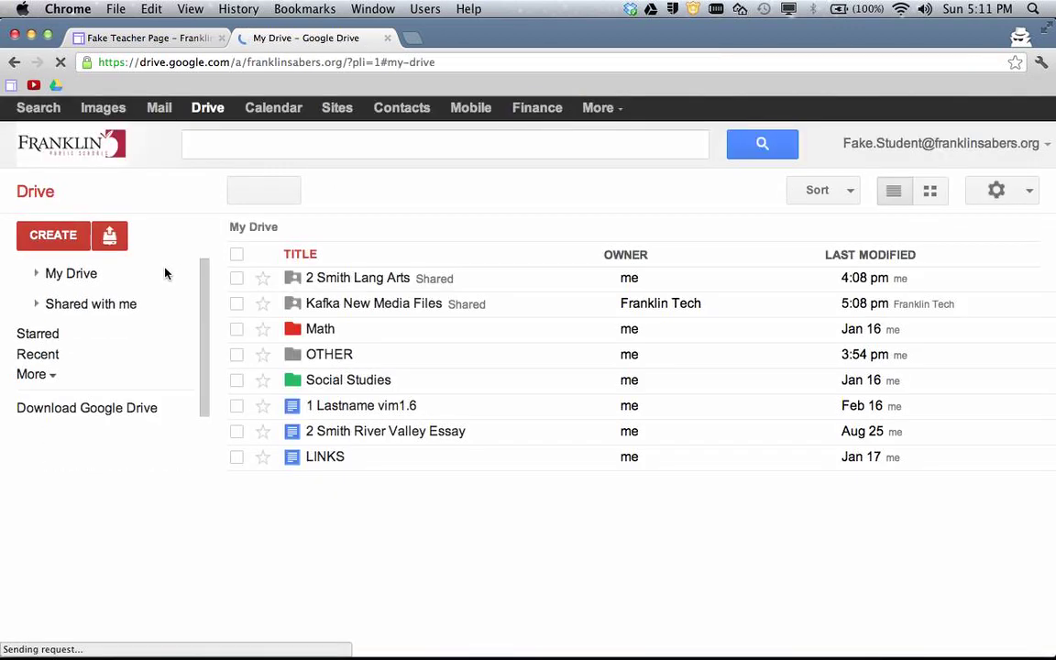
{"action": "left_click", "coordinate": [10, 268]}
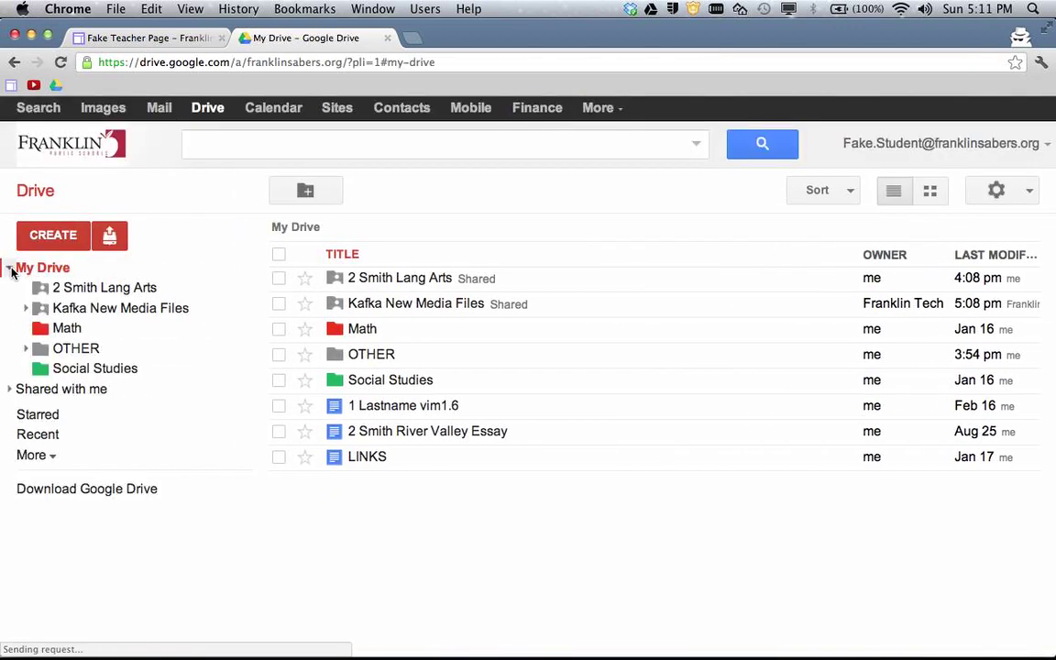
{"action": "left_click", "coordinate": [82, 310]}
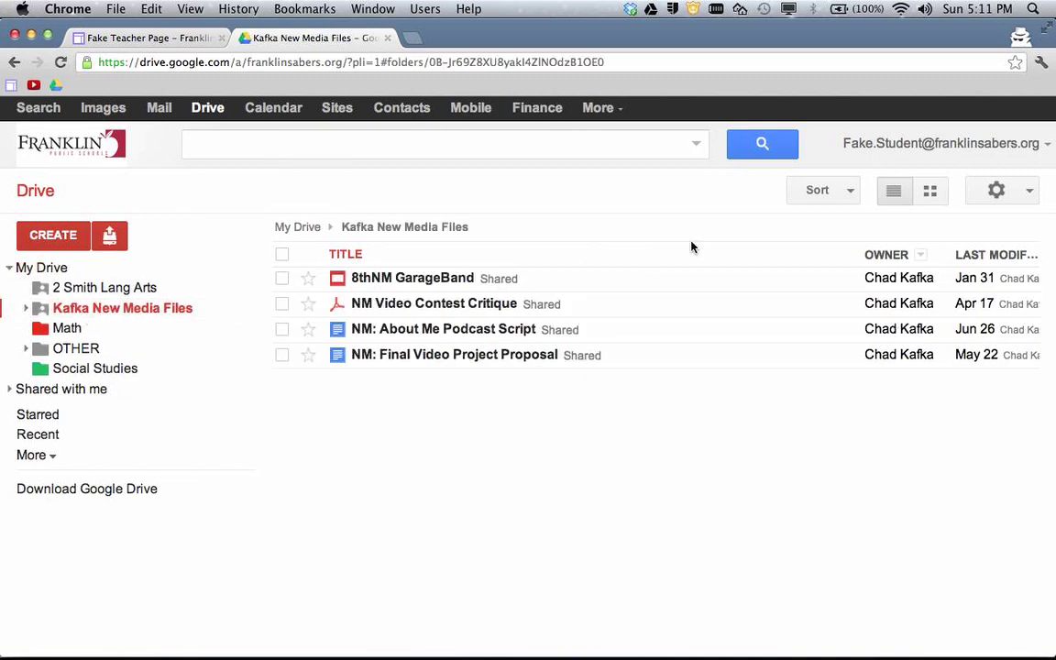